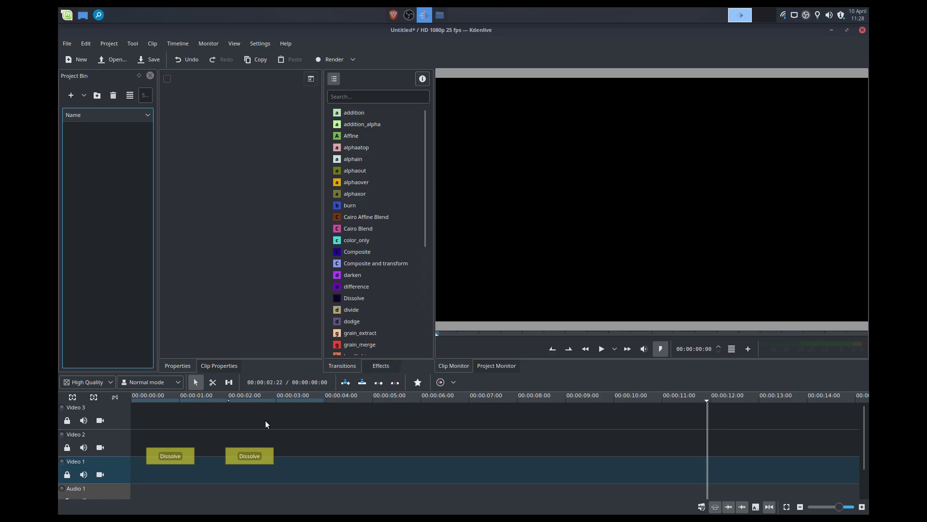
- Delete both leftover Dissolve transitions, then bring up the demo media folder
left_click_drag(138, 437, 280, 454)
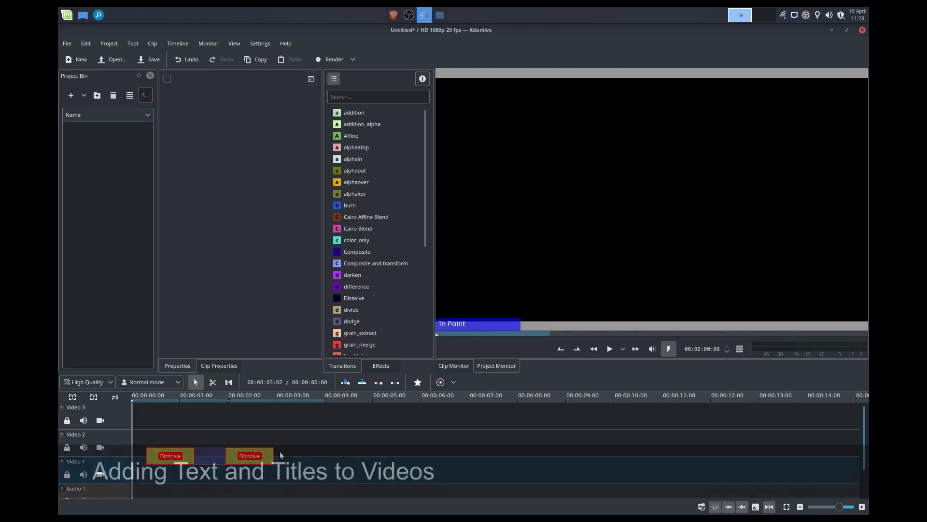
key("Delete")
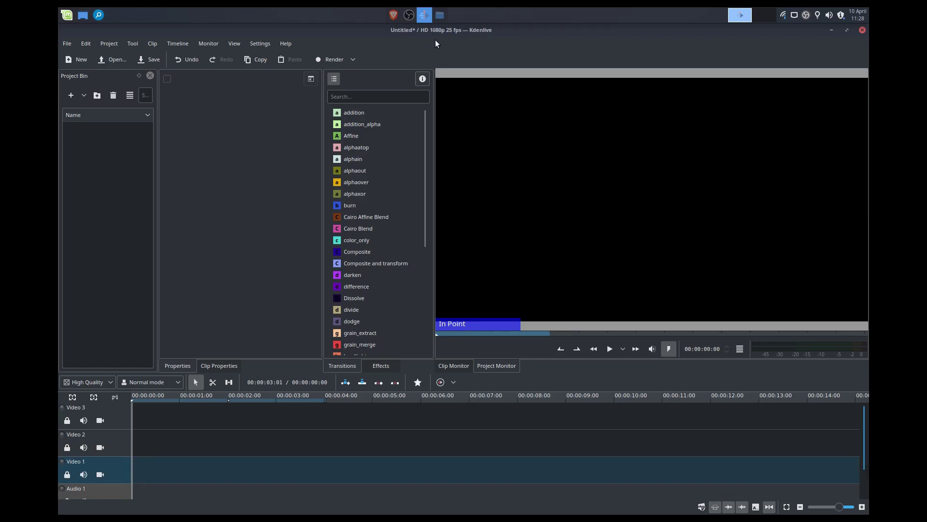
left_click(439, 15)
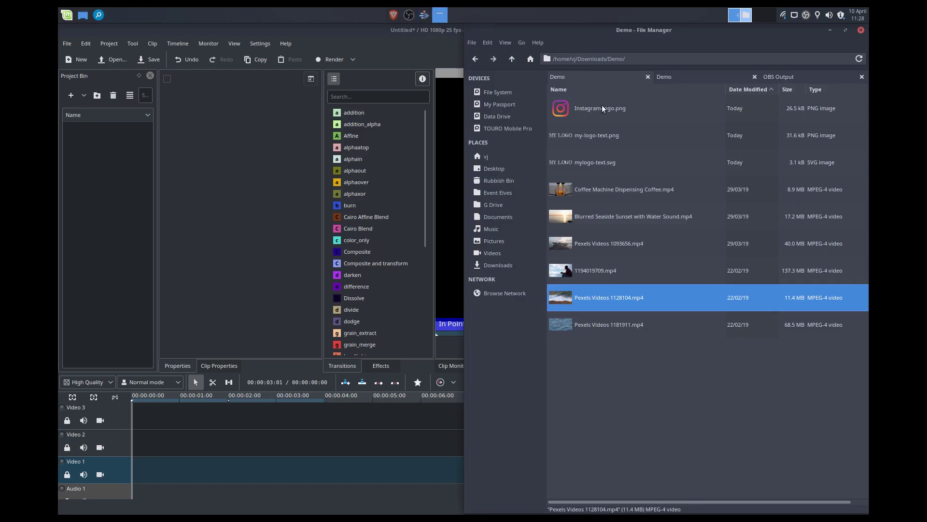
- Import Pexels Videos 1128104.mp4, place it at the start of Video 1, and preview it
left_click_drag(627, 297, 110, 159)
left_click(830, 30)
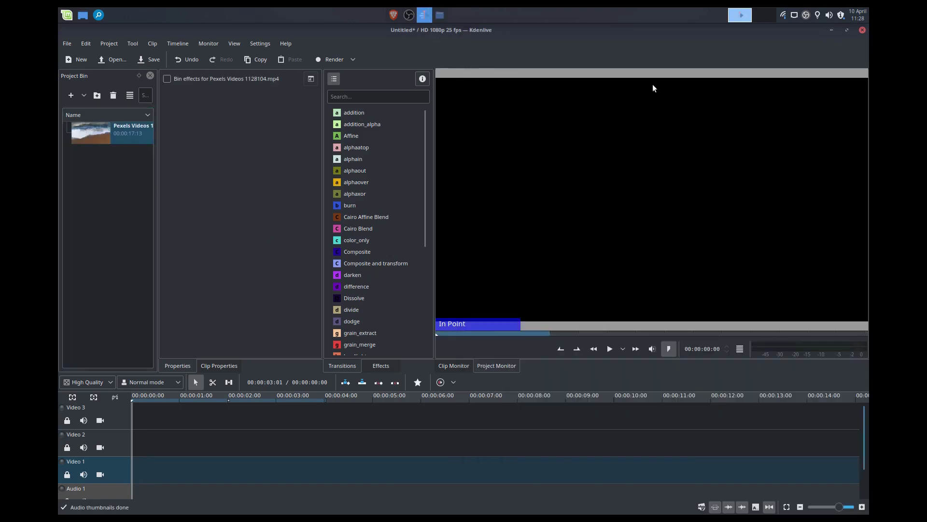
left_click_drag(150, 147, 133, 469)
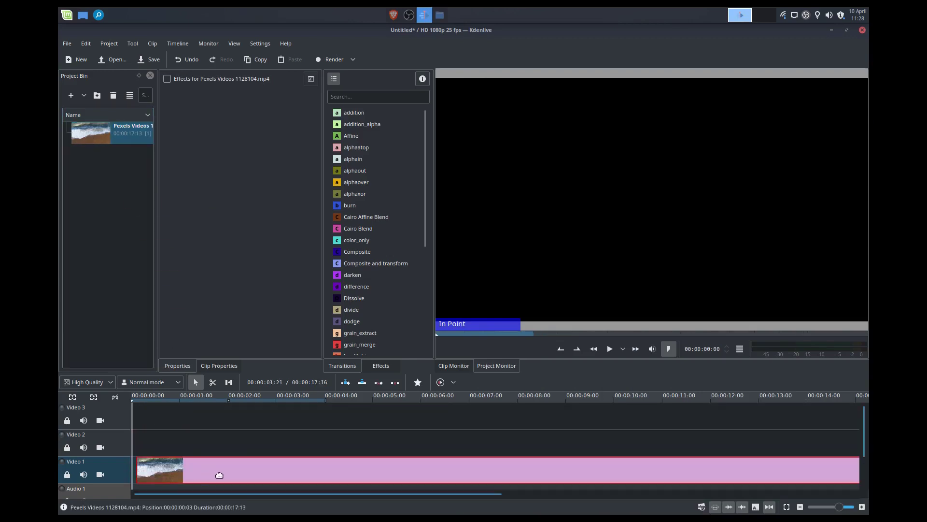
key("space")
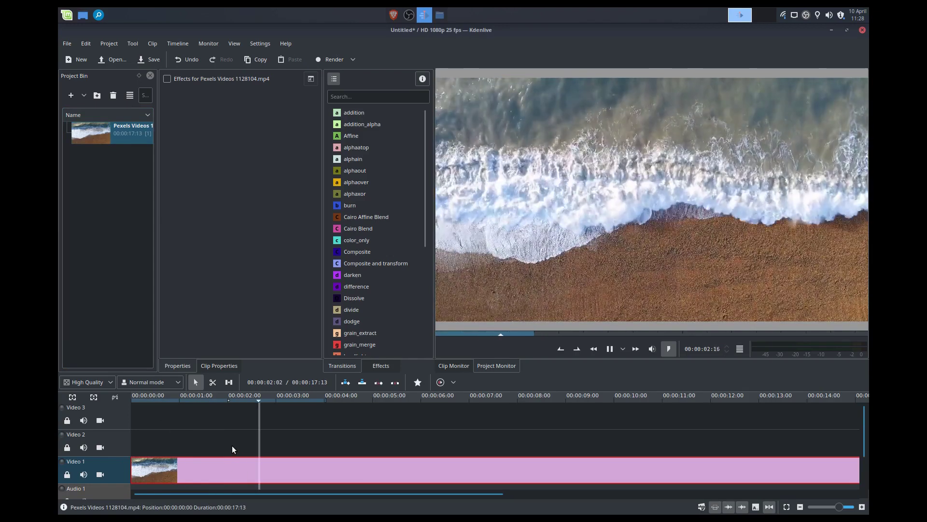
key("space")
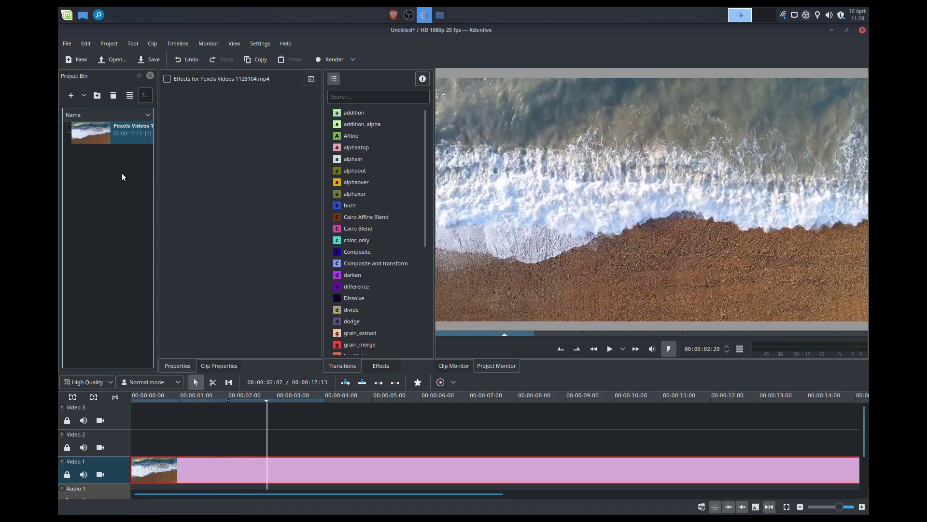
left_click(83, 95)
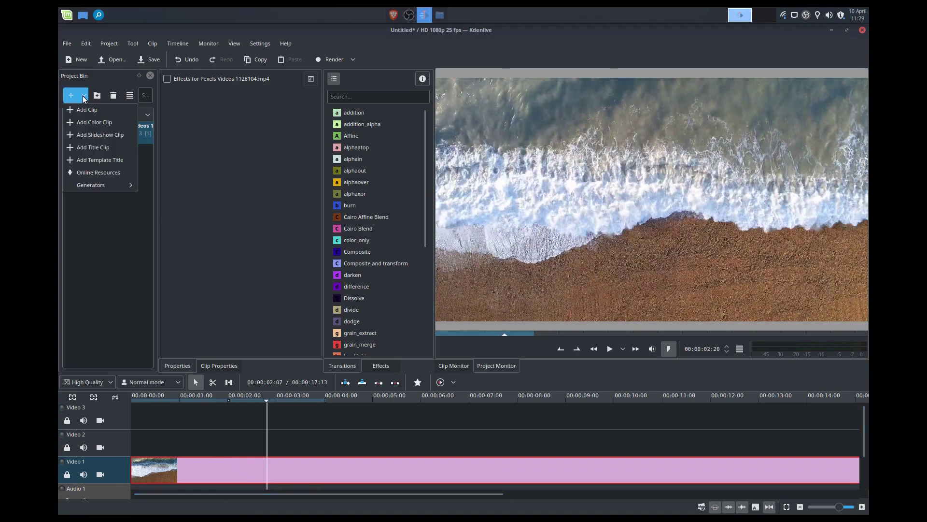
- Create a new title clip and place a text item on its empty canvas
left_click(94, 145)
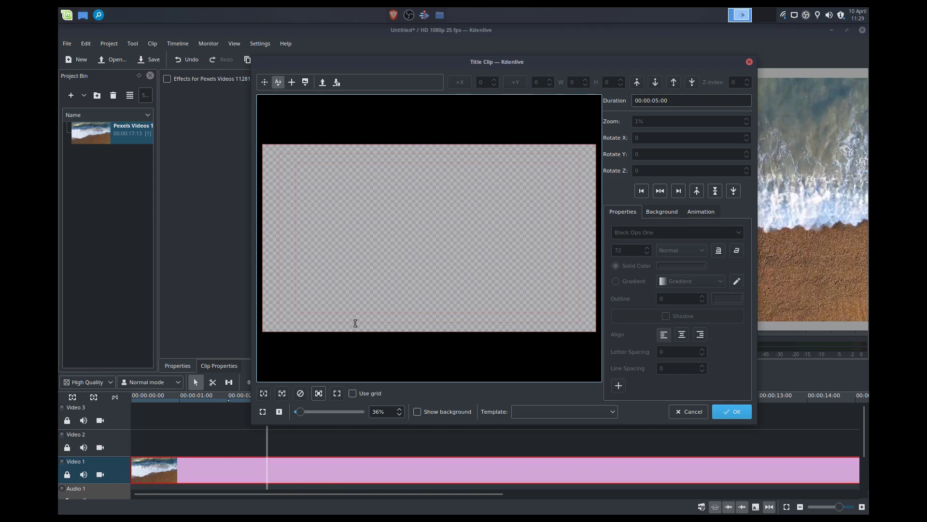
left_click_drag(546, 62, 258, 207)
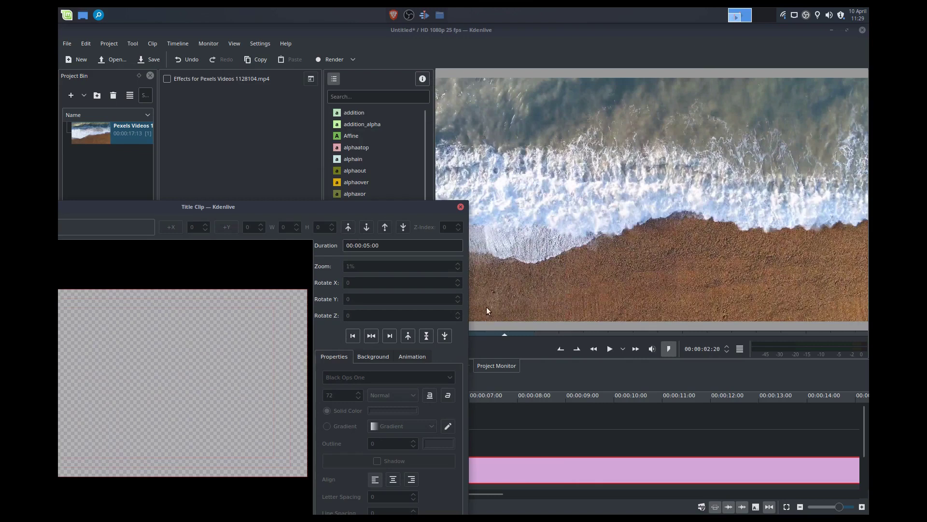
left_click_drag(363, 202, 652, 59)
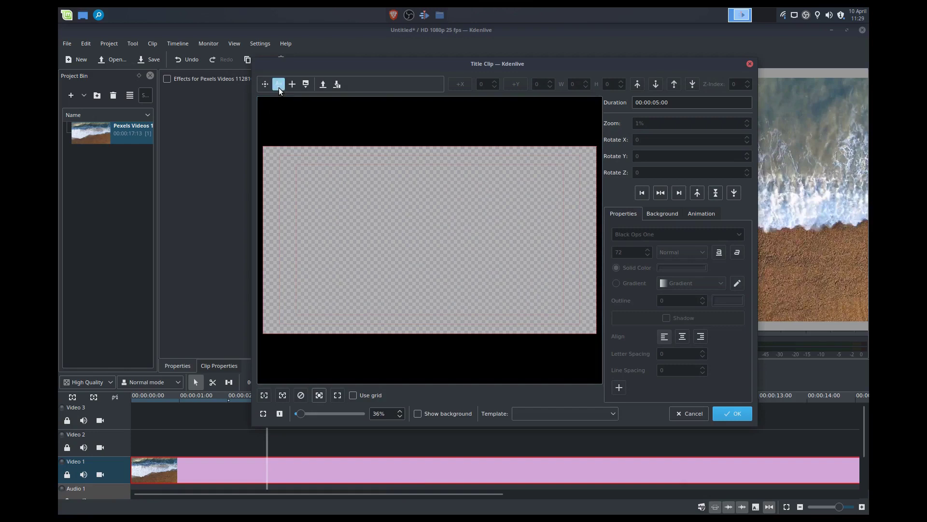
left_click(395, 246)
- Type GOOD MORNING and, after trying Arial Black and Carlito, set it to Black Ops One
type("GOOD")
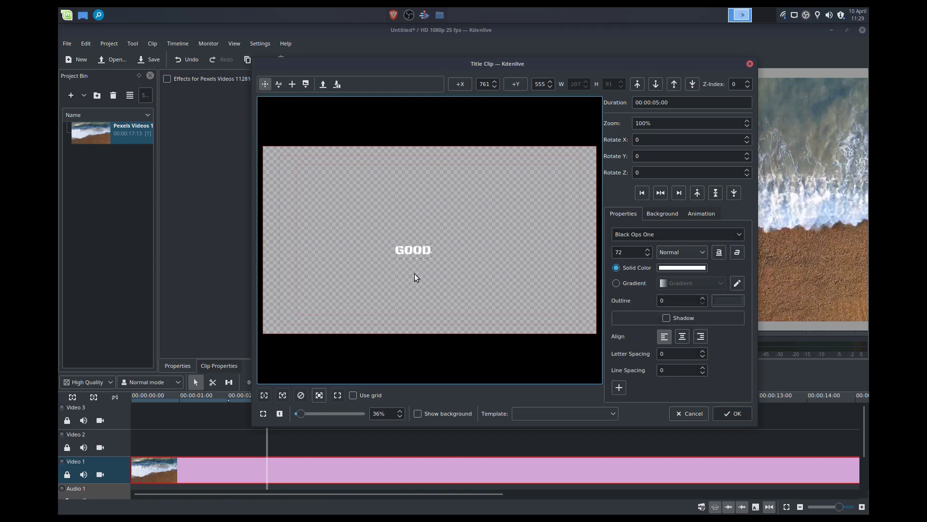
type(" MORNING")
key("ctrl+a")
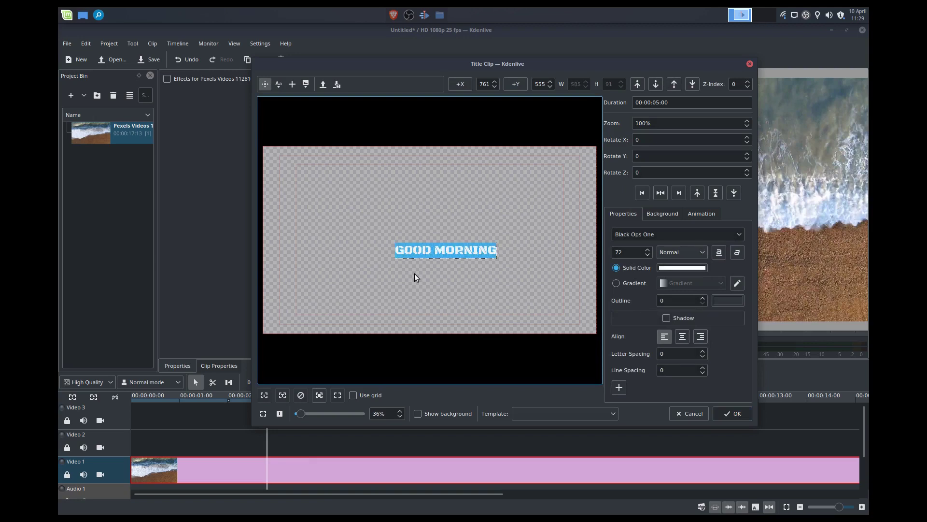
left_click(739, 235)
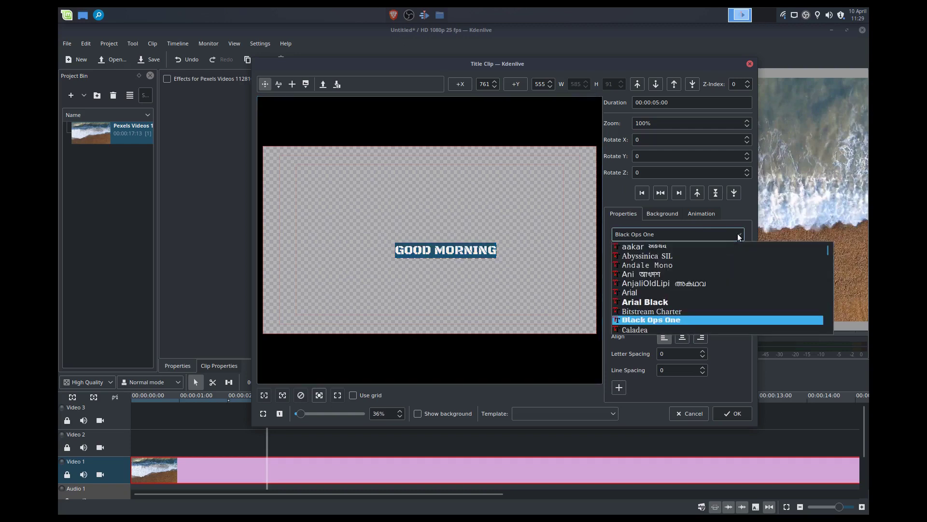
left_click(732, 299)
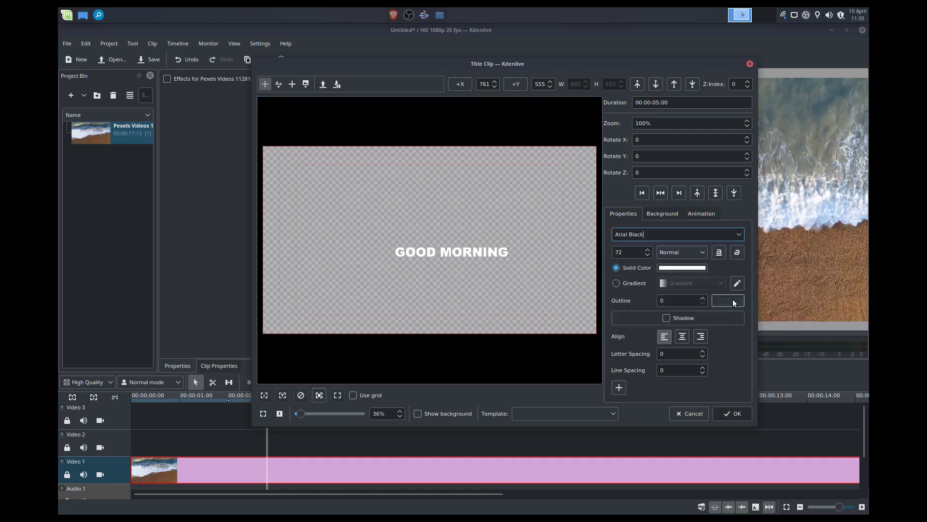
left_click(739, 235)
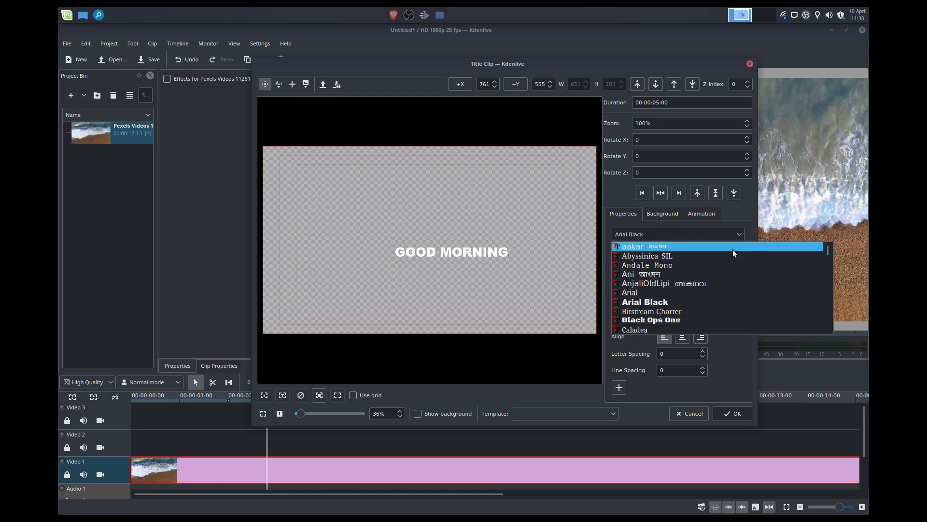
scroll(731, 294, "down", 2)
left_click(731, 291)
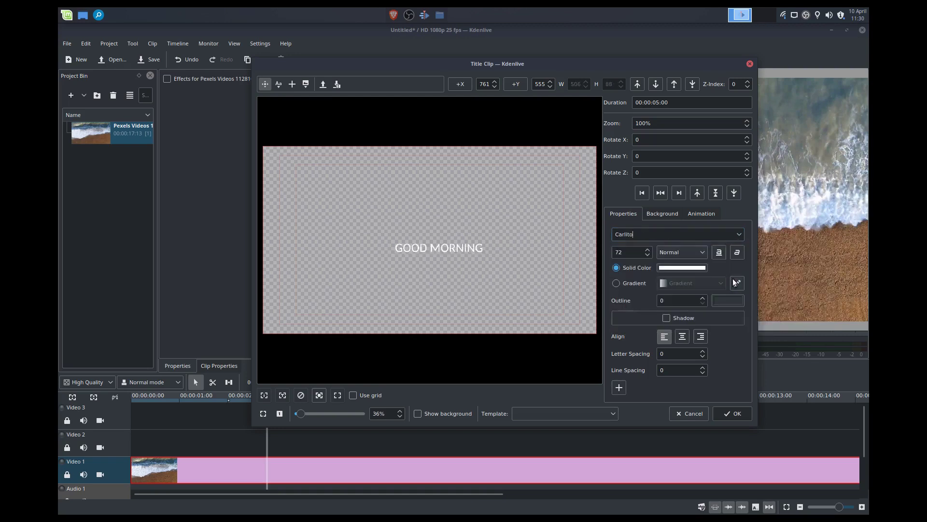
left_click(742, 235)
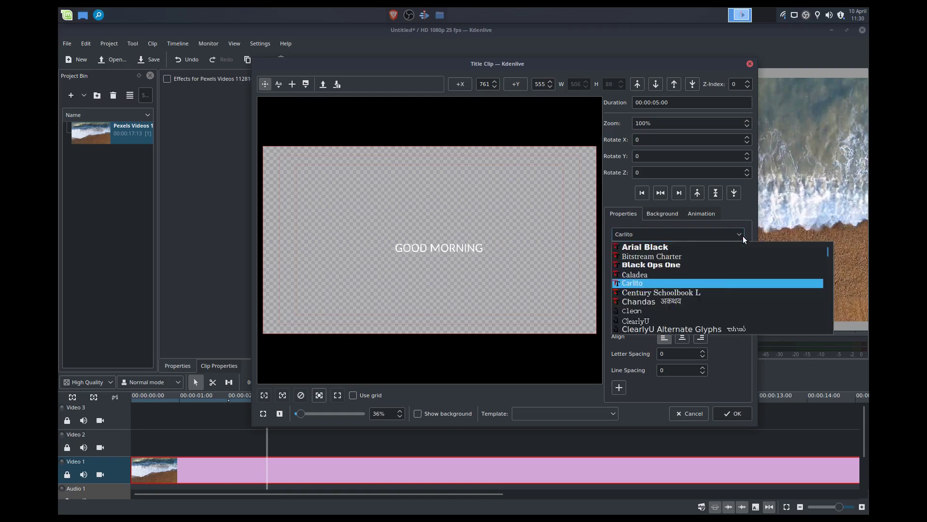
scroll(723, 292, "up", 1)
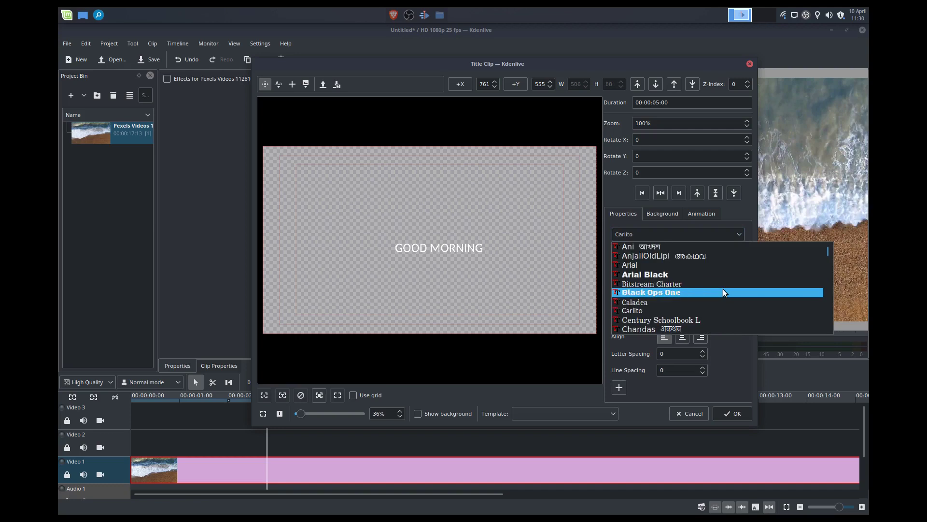
left_click(723, 289)
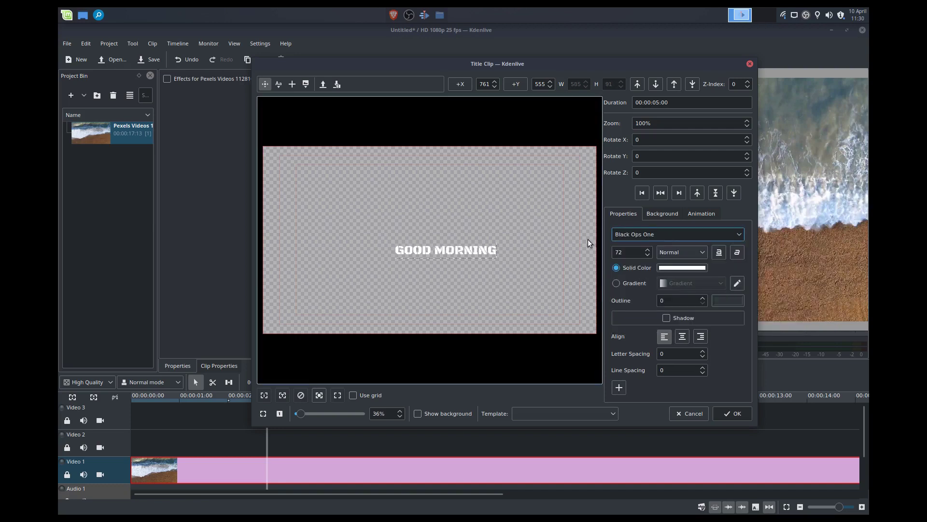
- Make the text size 96 and white, then move it just above the canvas centre
double_click(618, 252)
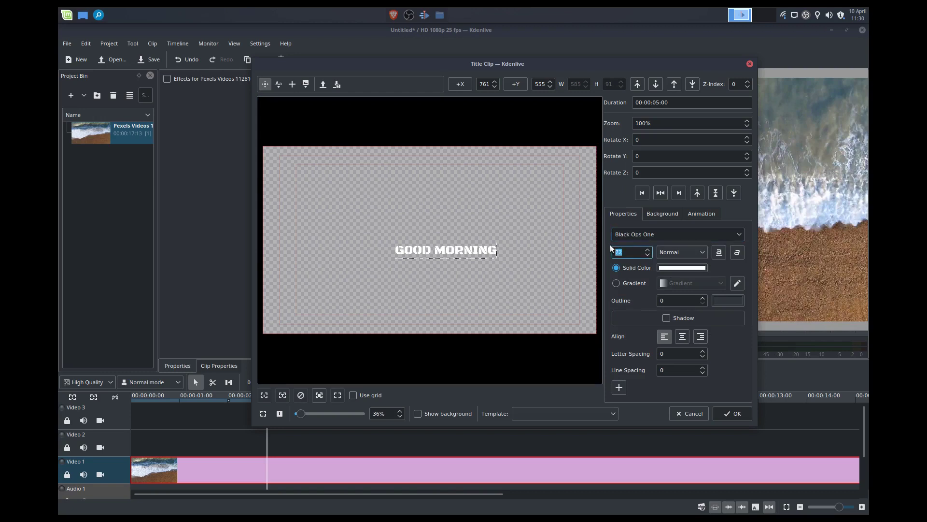
type("96")
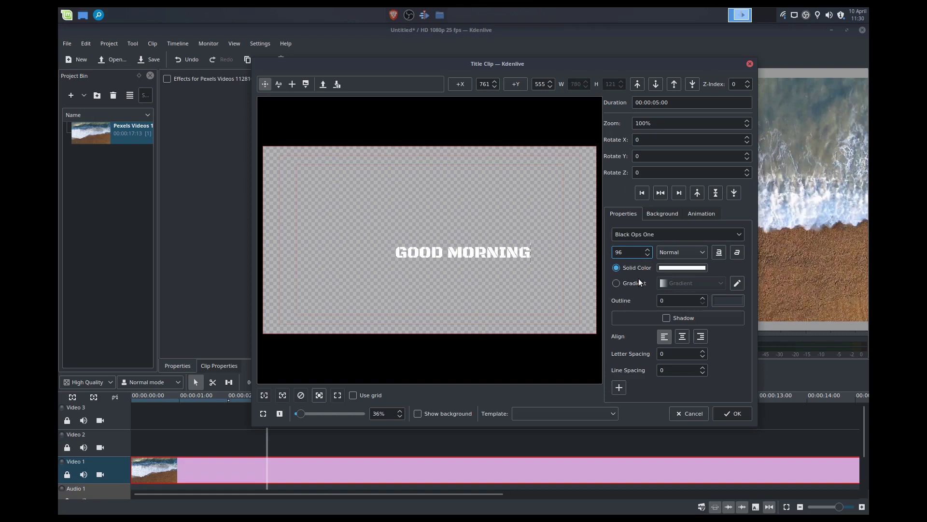
left_click(685, 268)
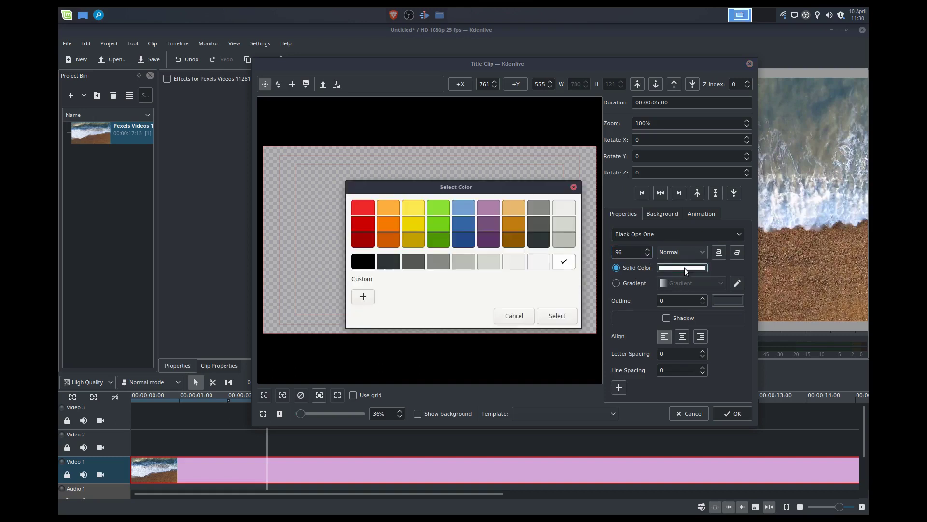
left_click(488, 244)
left_click(553, 315)
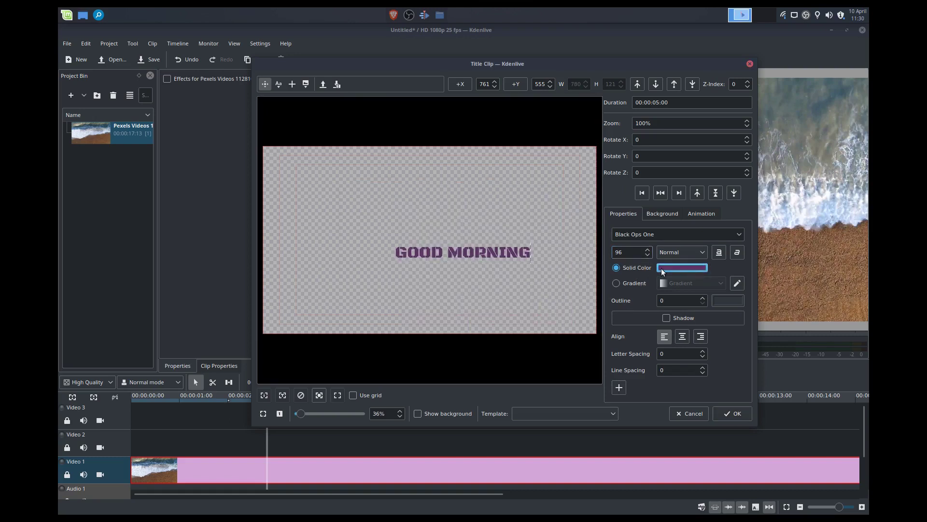
left_click(674, 268)
left_click(602, 248)
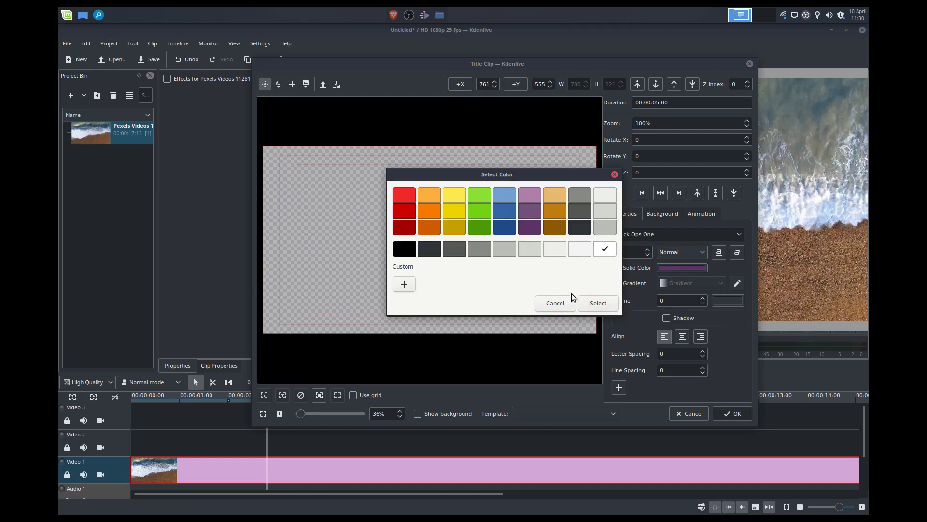
left_click(586, 304)
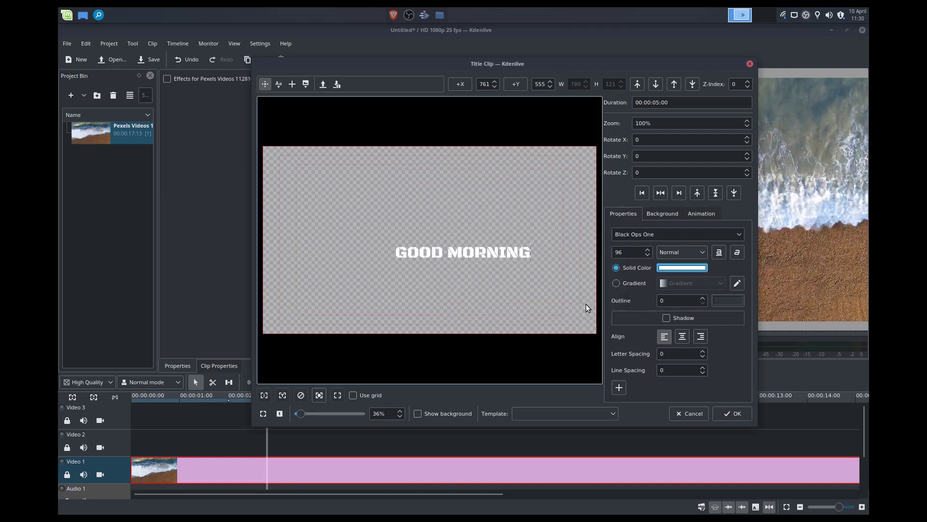
left_click(493, 254)
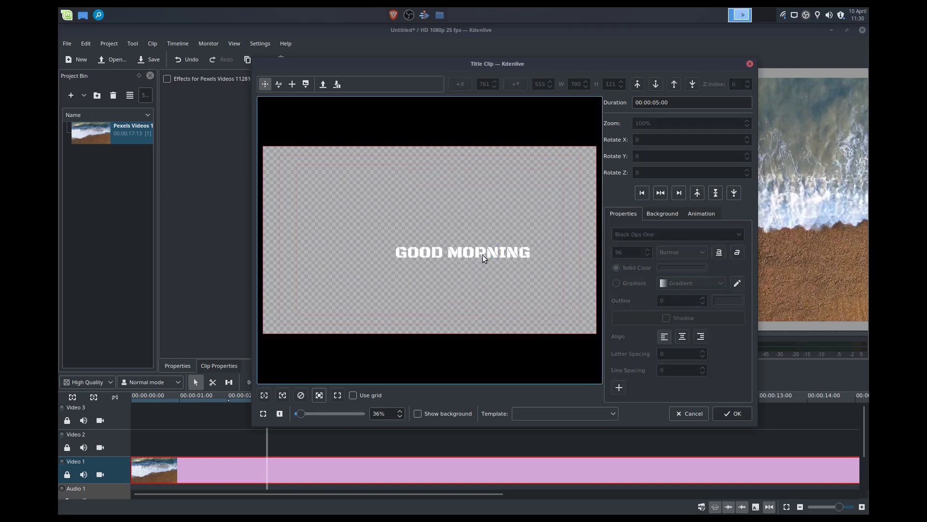
left_click_drag(483, 254, 471, 242)
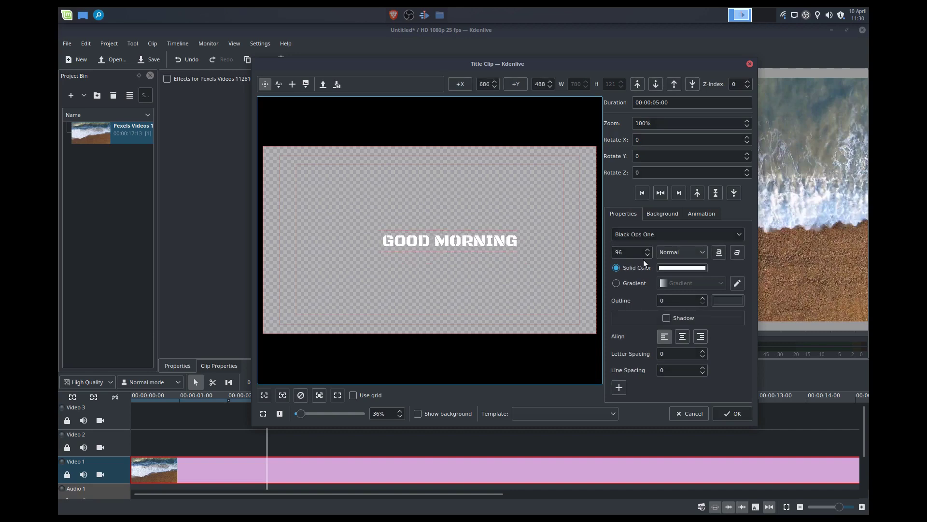
- Give GOOD MORNING a drop shadow and keep its outline at 0
left_click(667, 319)
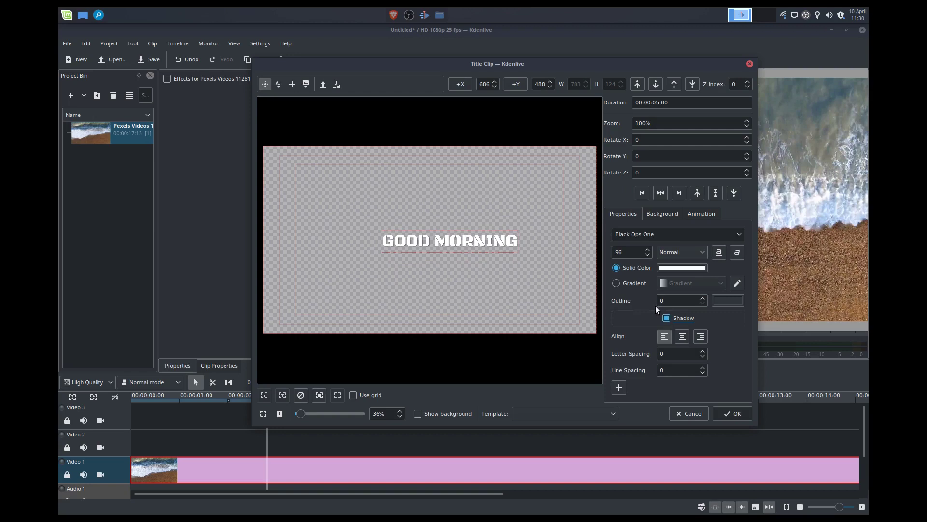
double_click(671, 300)
type("3")
key("BackSpace")
type("0")
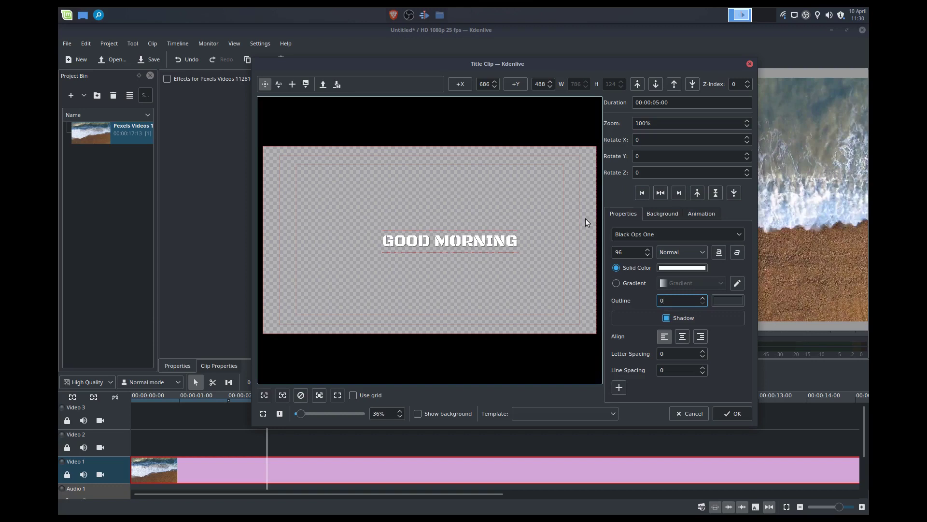
- Centre the title horizontally and vertically and save it as a bin title clip
left_click(662, 193)
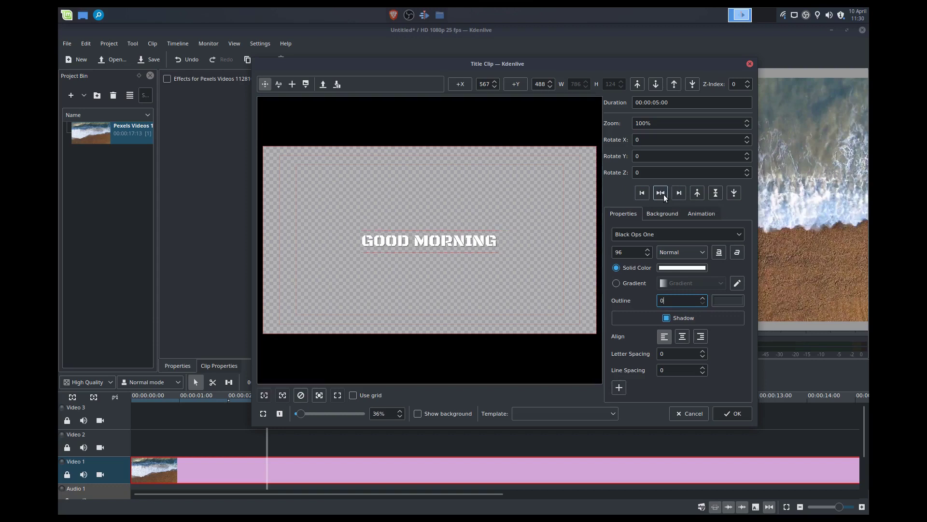
left_click(715, 195)
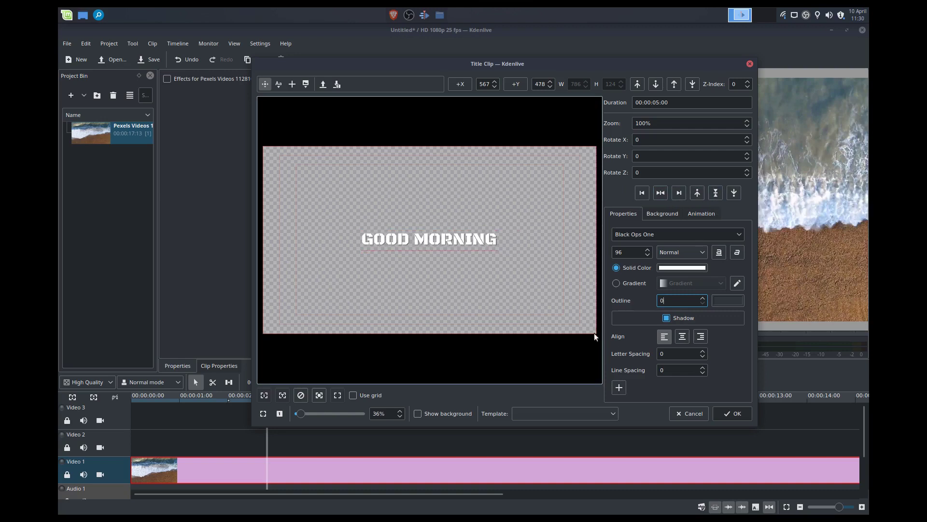
left_click(731, 412)
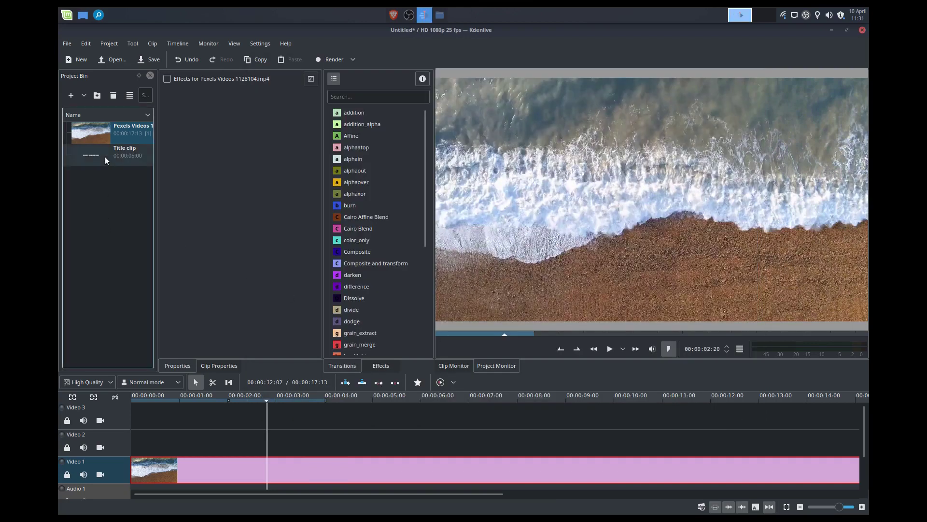
- Drop the title clip onto Video 2 at about 1 second and preview it over the waves
left_click_drag(107, 160, 178, 427)
left_click(175, 422)
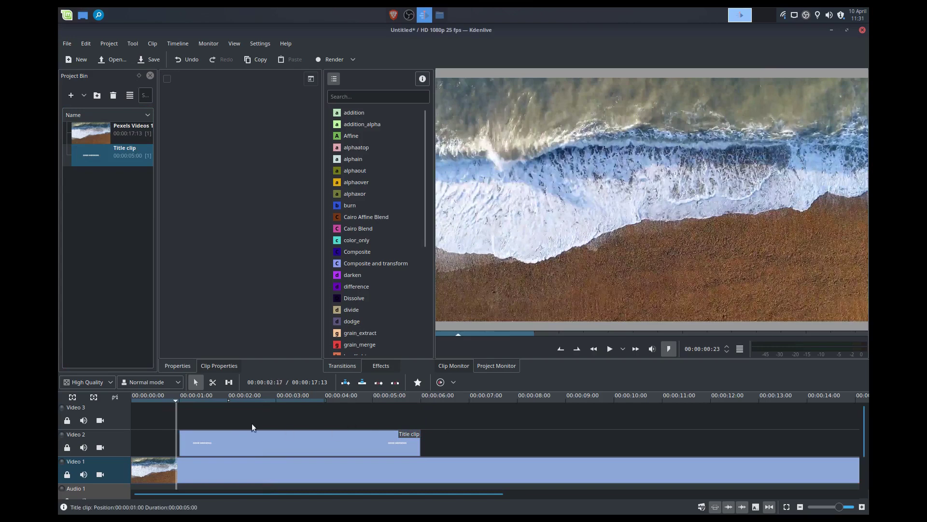
key("space")
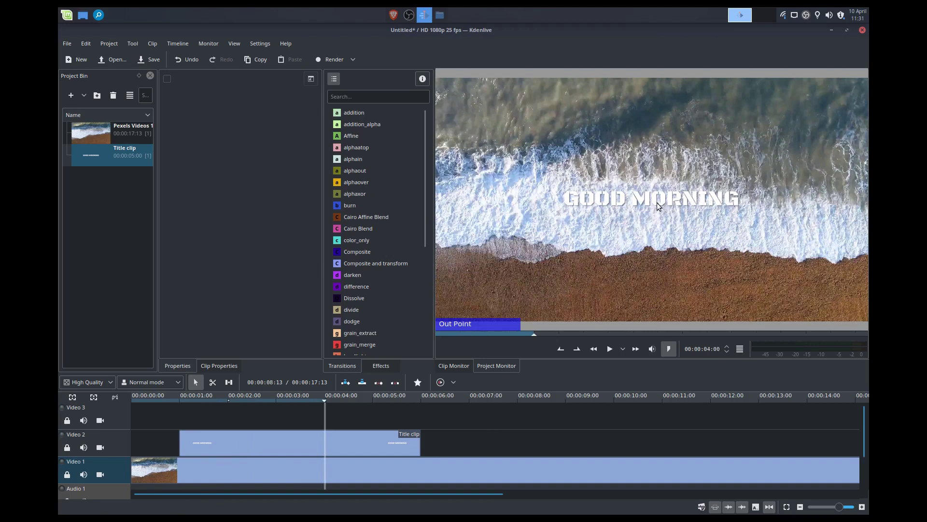
- Re-edit the title clip, dragging GOOD MORNING near the frame bottom and centring it horizontally
right_click(123, 160)
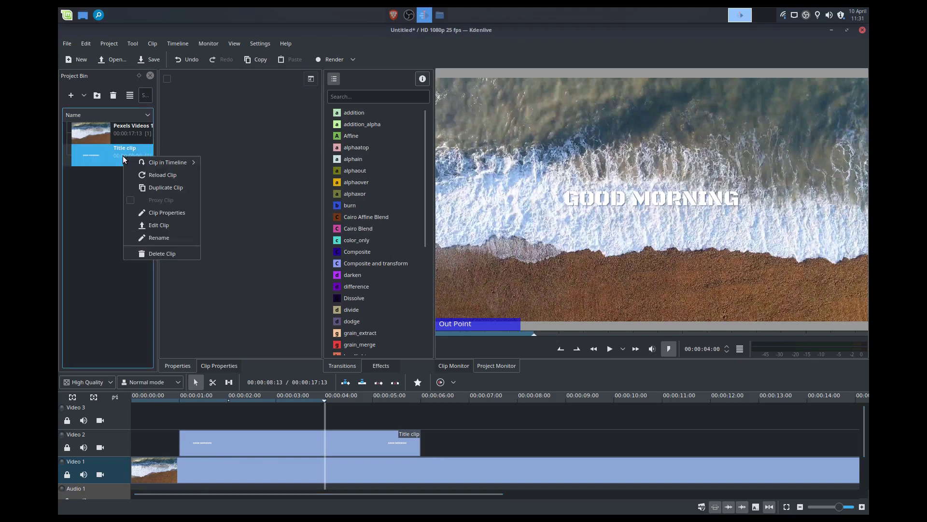
left_click(151, 225)
left_click_drag(404, 239, 411, 322)
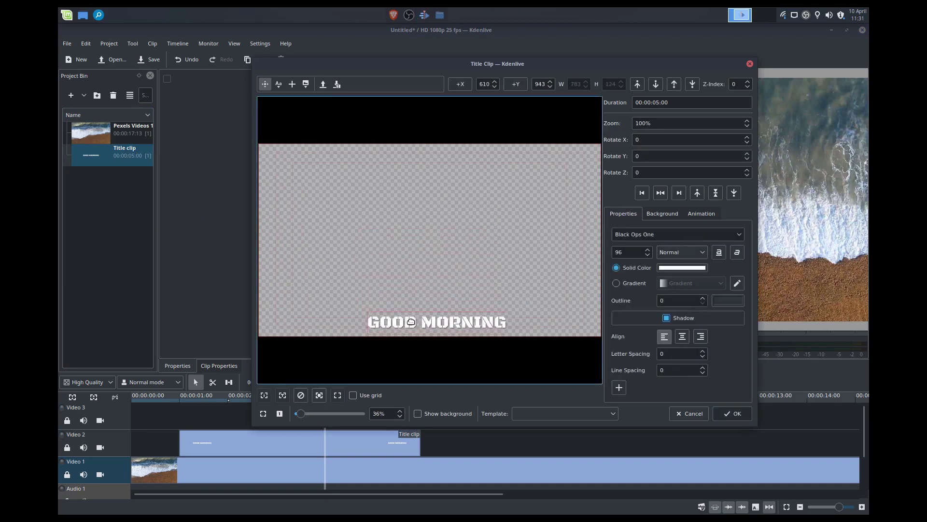
left_click(667, 195)
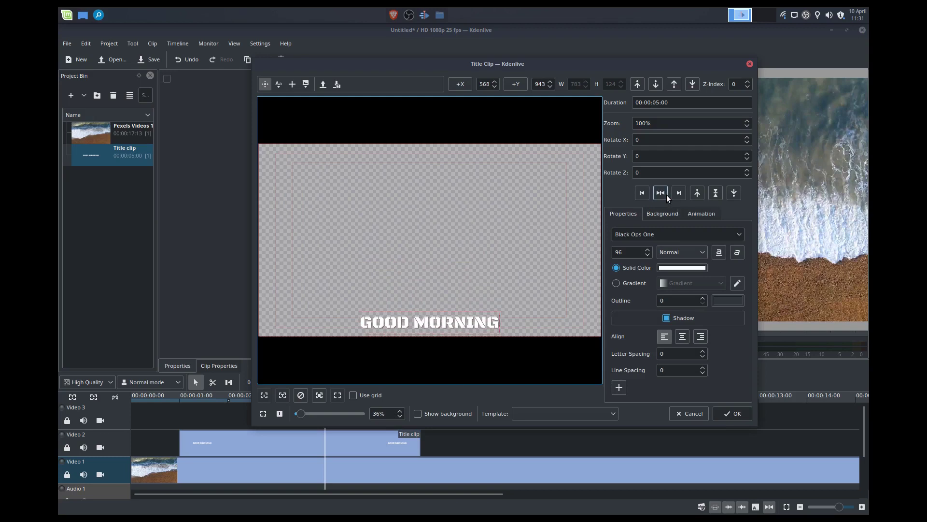
left_click(720, 413)
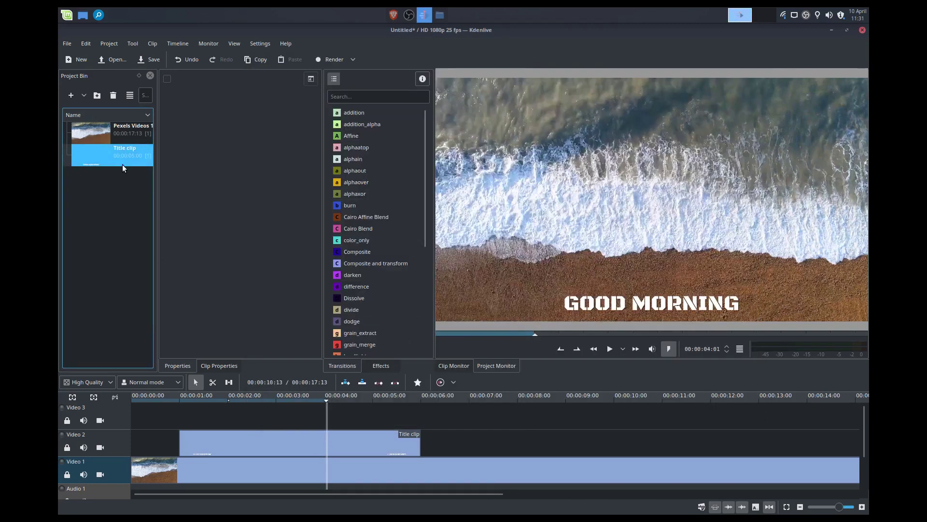
- Rename the title clip in the bin to '1 - Main'
right_click(124, 151)
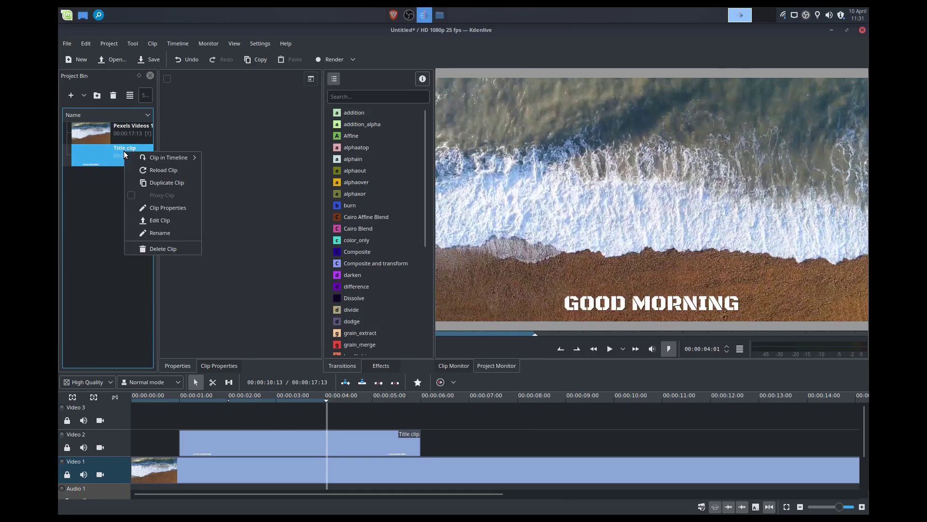
left_click(152, 235)
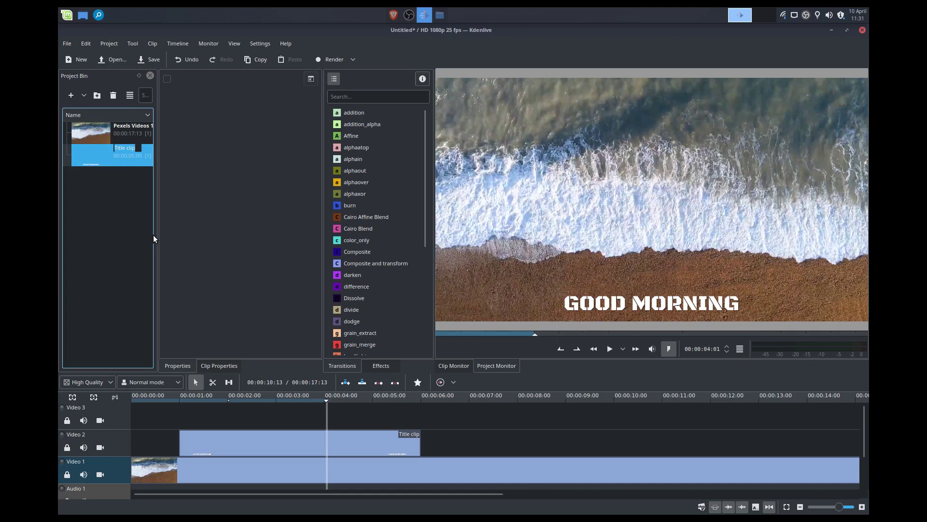
type("R")
key("BackSpace")
type("1 - Main")
key("Return")
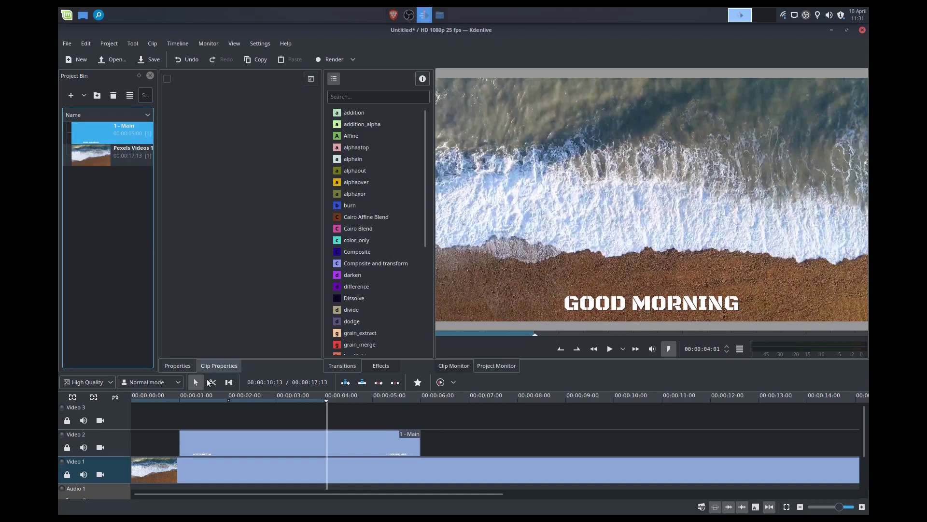
- Preview the title, then trim 1 - Main on Video 2 to end near 3 seconds
left_click(175, 416)
key("space")
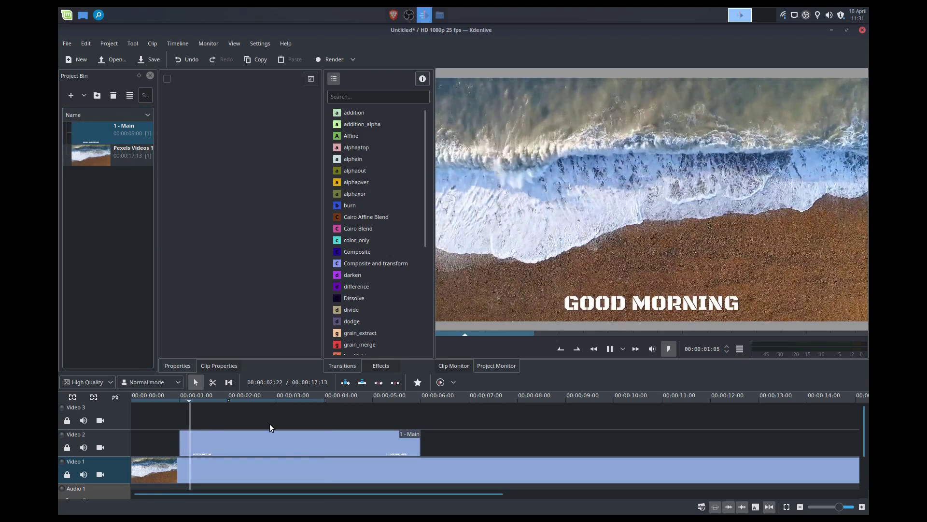
key("space")
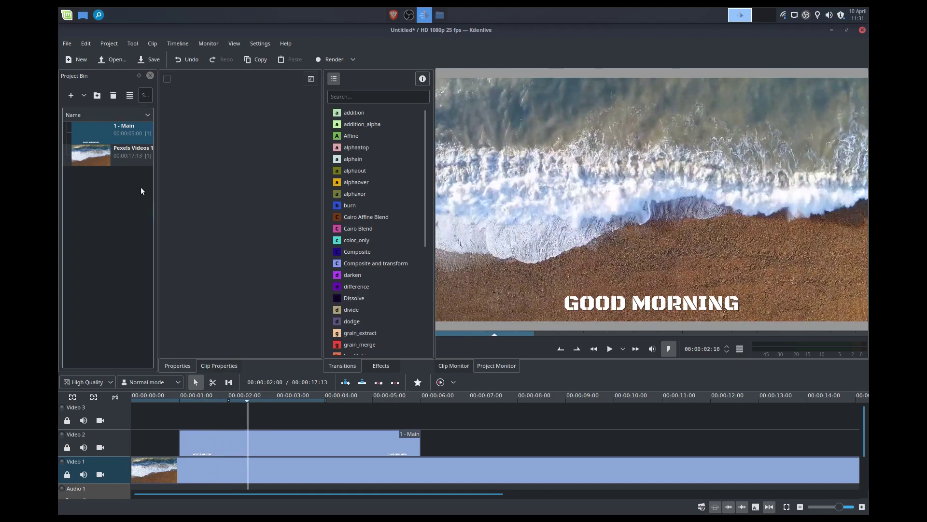
left_click(170, 419)
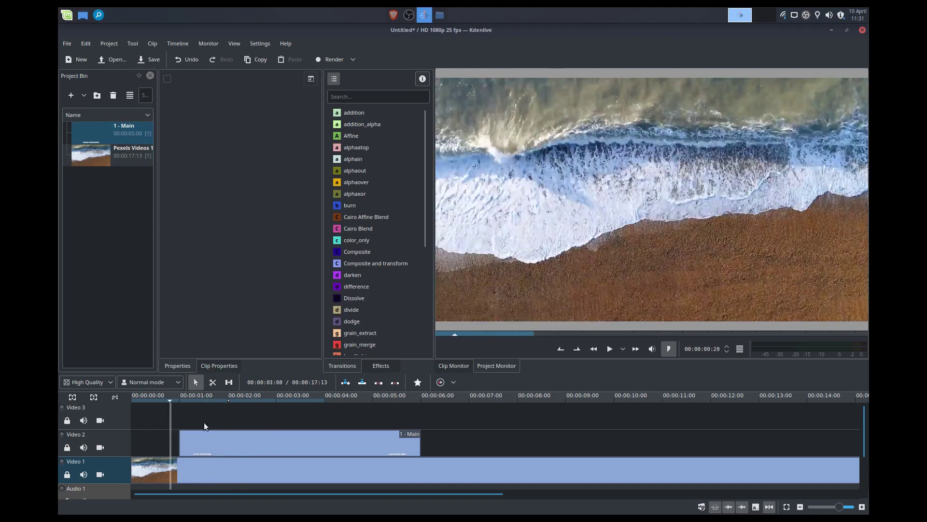
key("space")
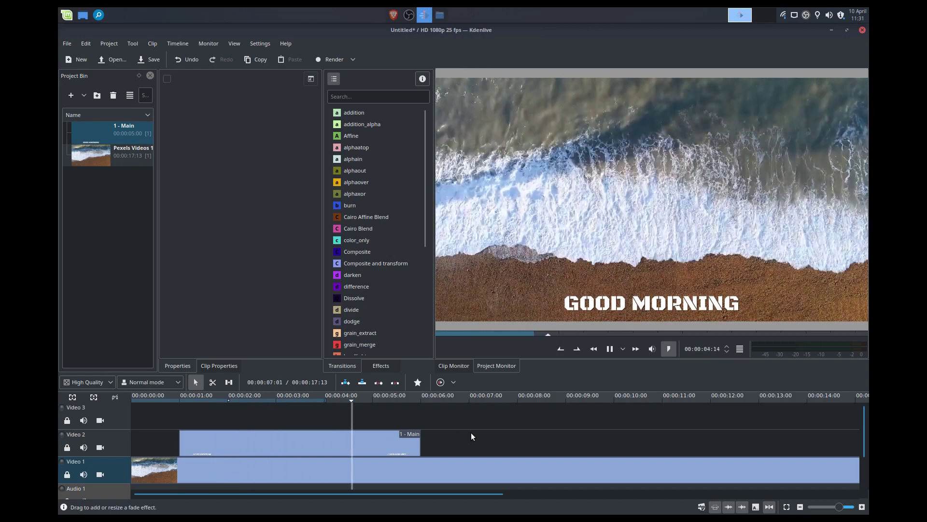
key("space")
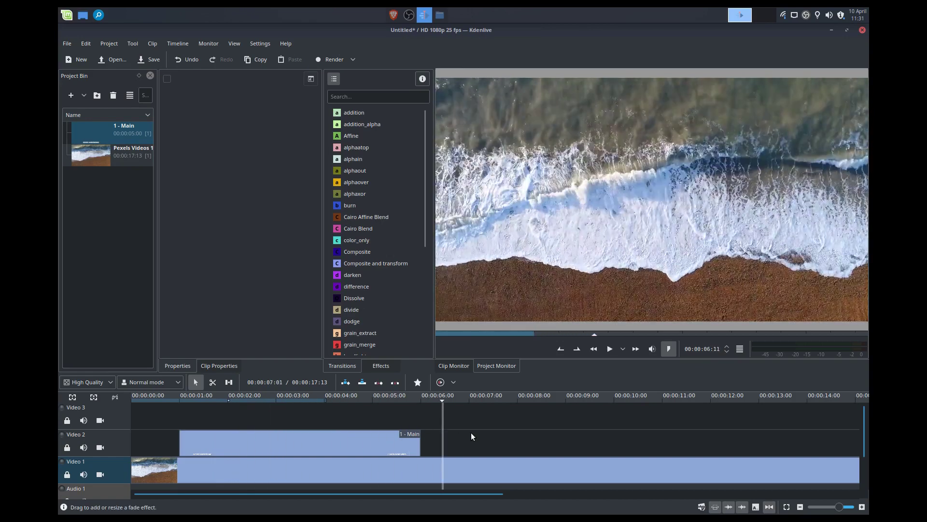
left_click_drag(419, 445, 288, 447)
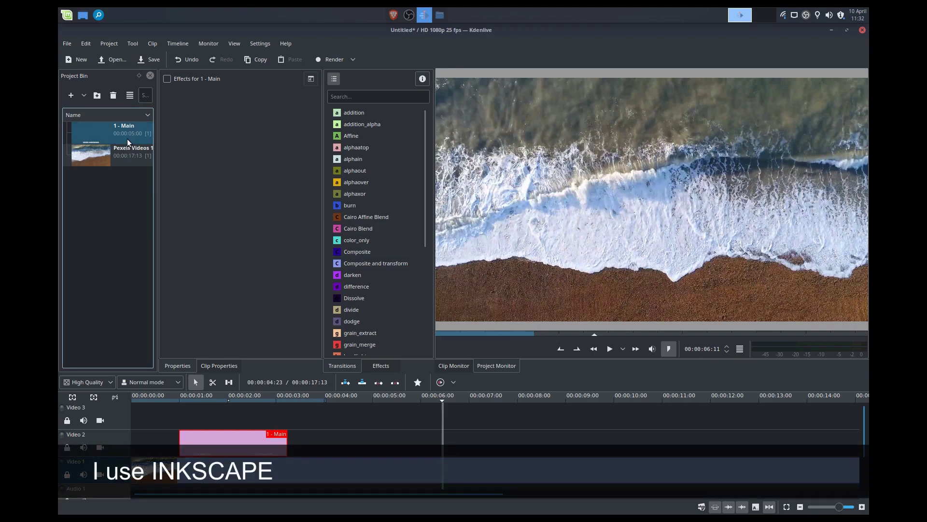
left_click(124, 184)
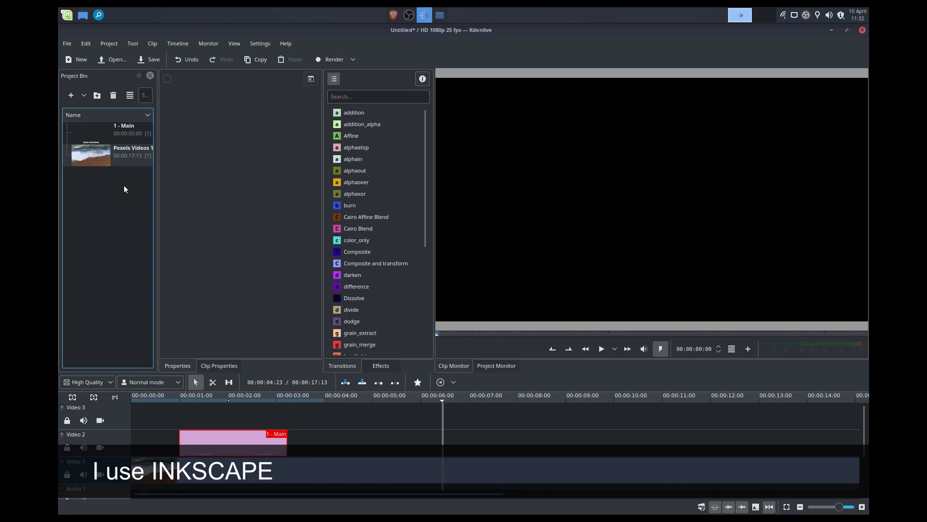
right_click(124, 186)
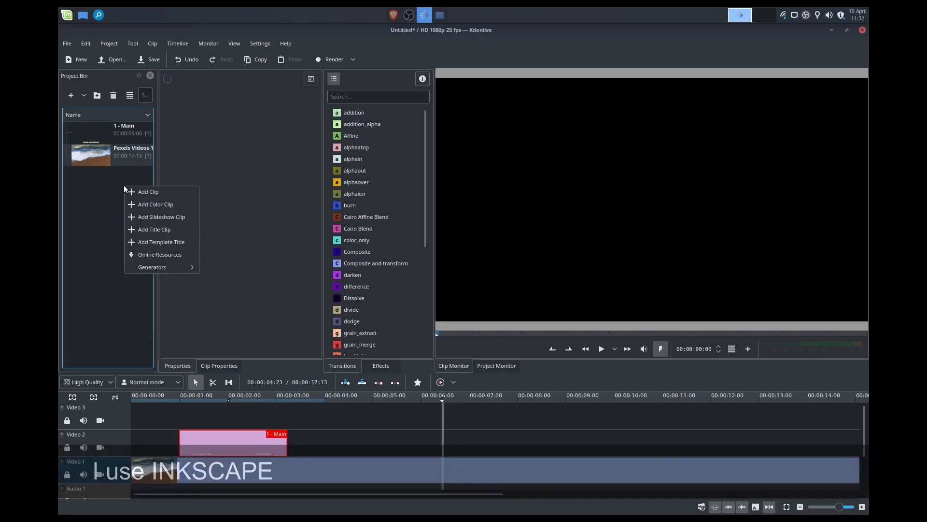
- Create a new title with a grey rectangle, width 920, aligned to the canvas bottom
left_click(137, 231)
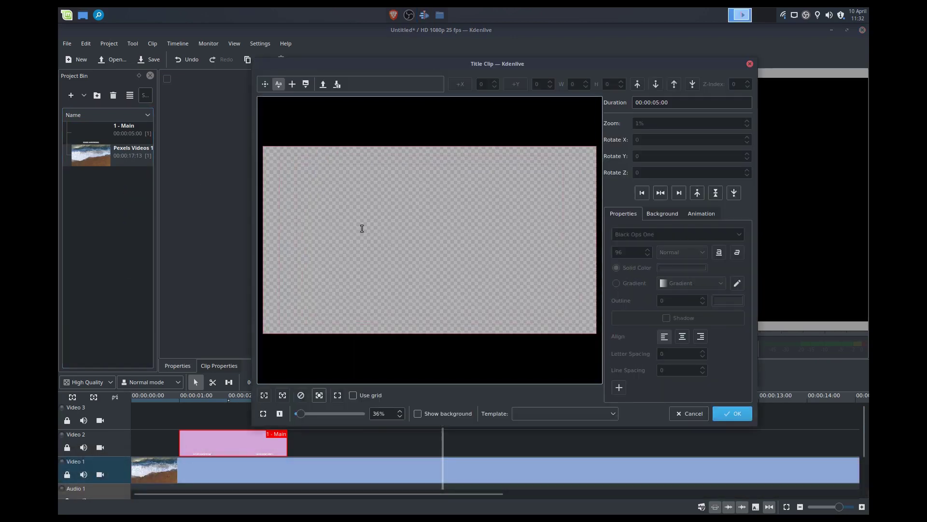
left_click(296, 85)
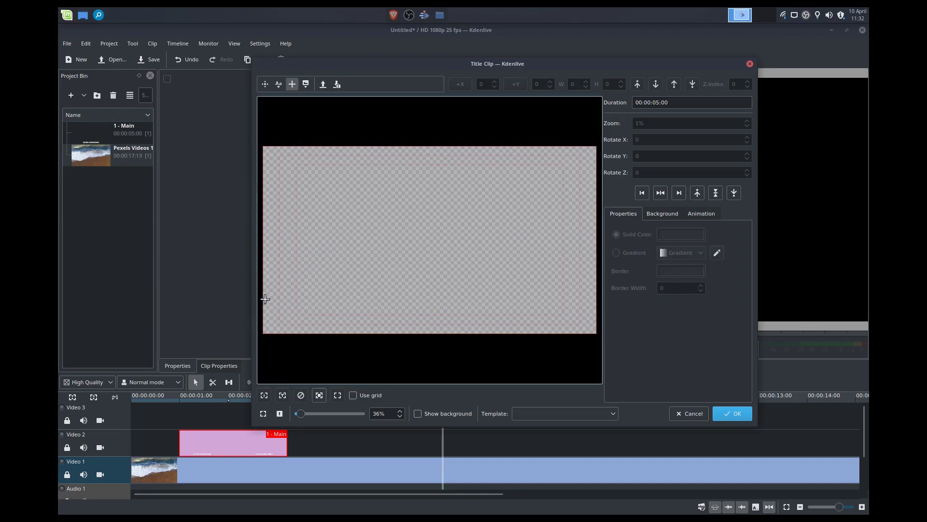
left_click_drag(265, 300, 599, 329)
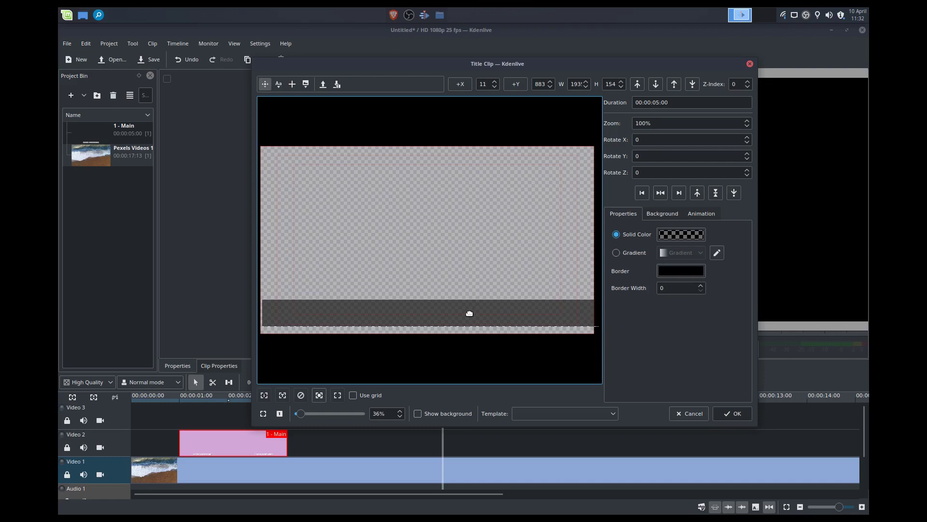
left_click_drag(470, 315, 468, 319)
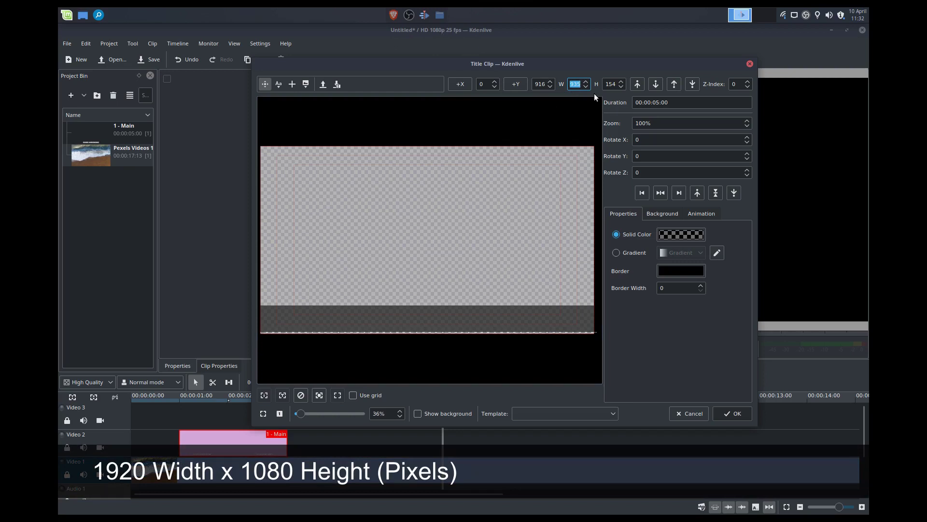
type("920")
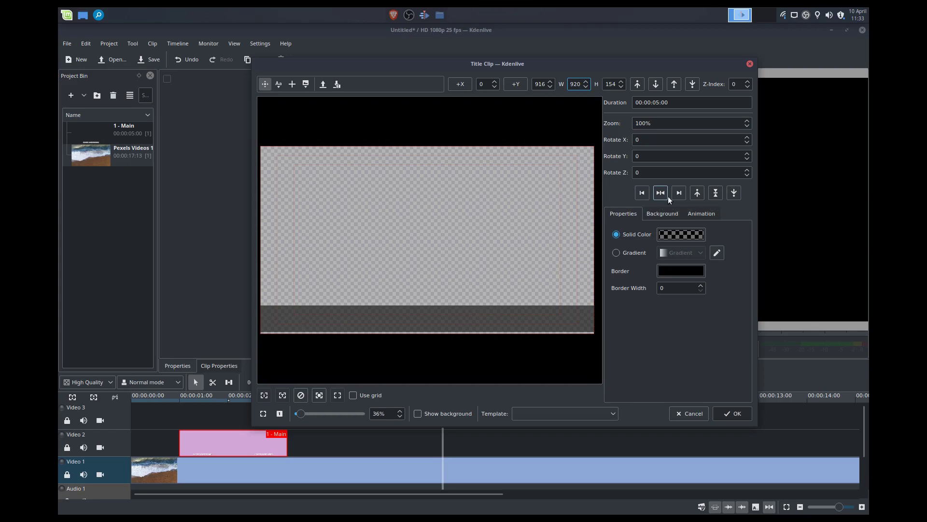
left_click(733, 194)
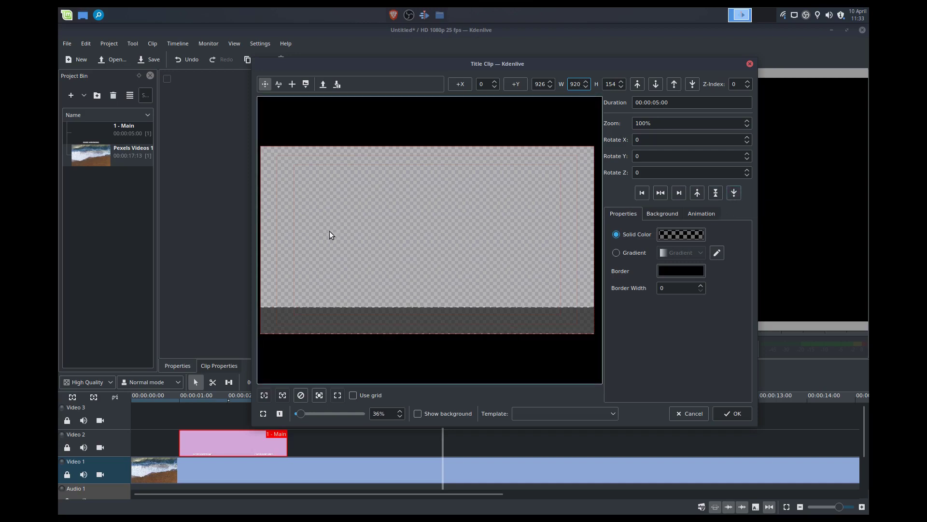
- Add the creator's Instagram handle as size-72 text on the lower bar, shifted left
left_click(282, 86)
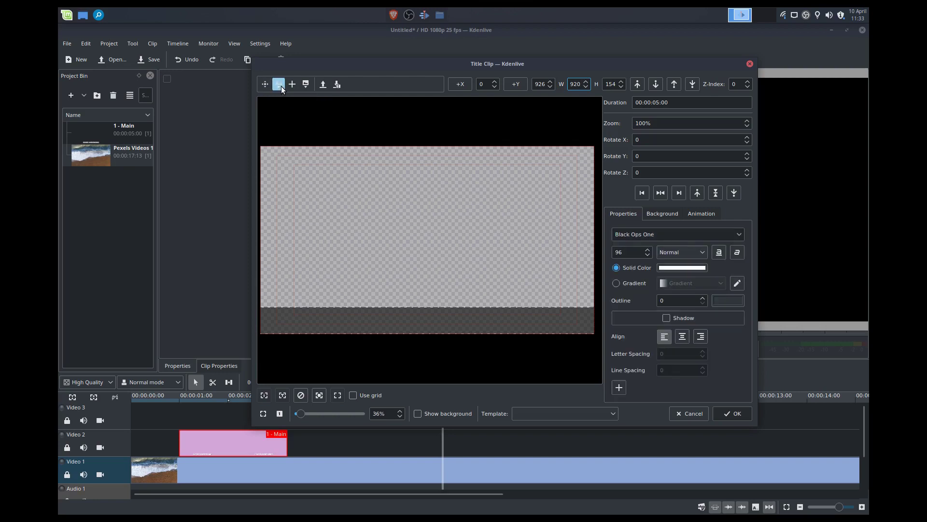
left_click(314, 321)
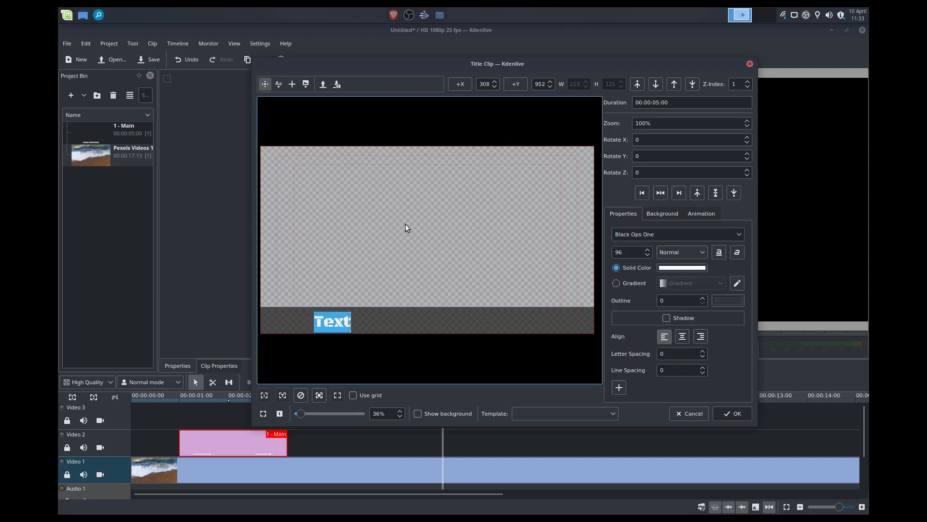
type("aimv")
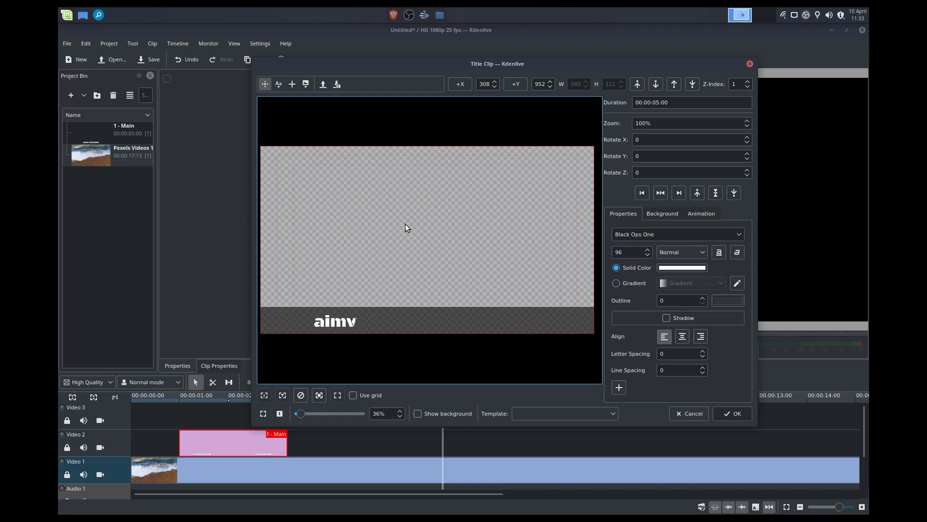
key("BackSpace")
key("BackSpace")
key("BackSpace")
key("BackSpace")
type("iamvictoriano")
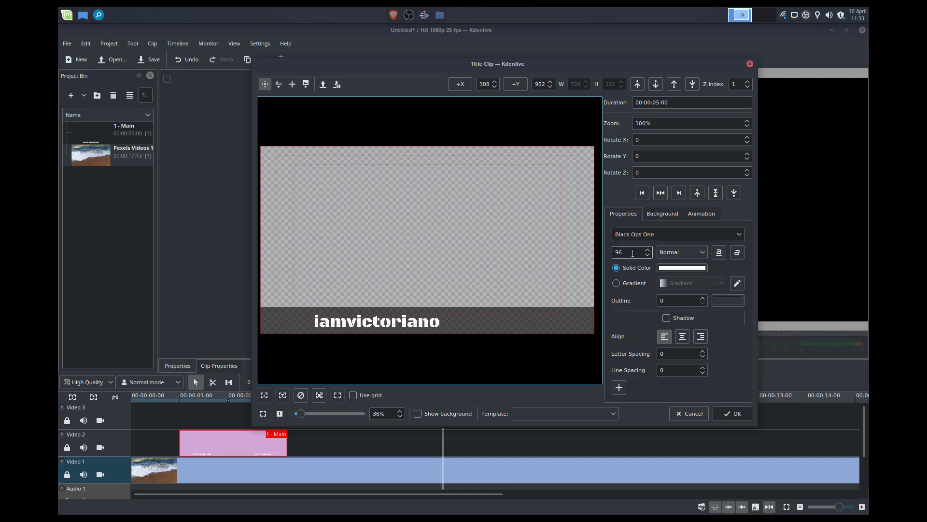
key("Tab")
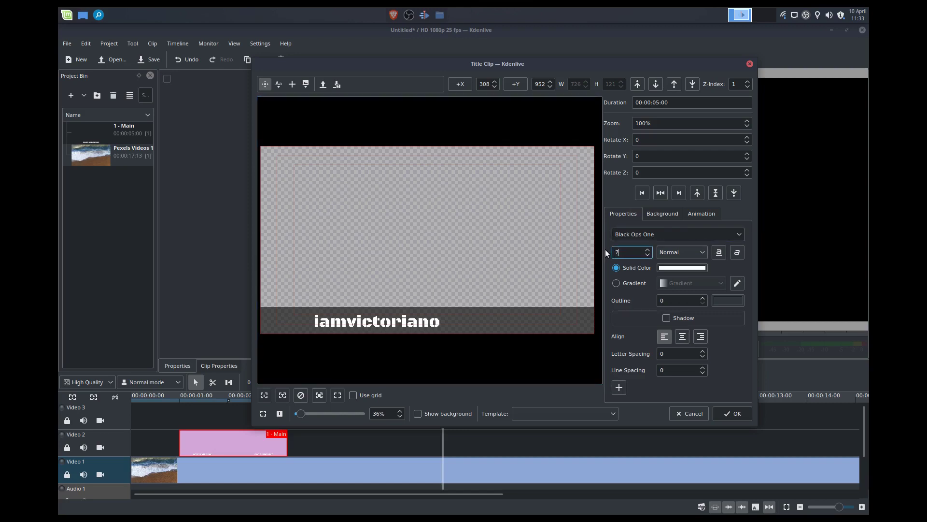
type("72")
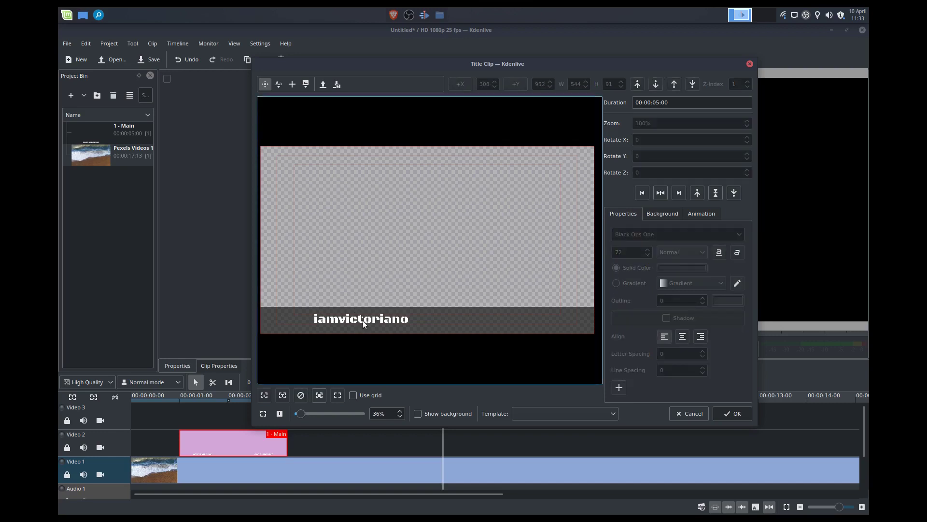
left_click_drag(362, 320, 343, 319)
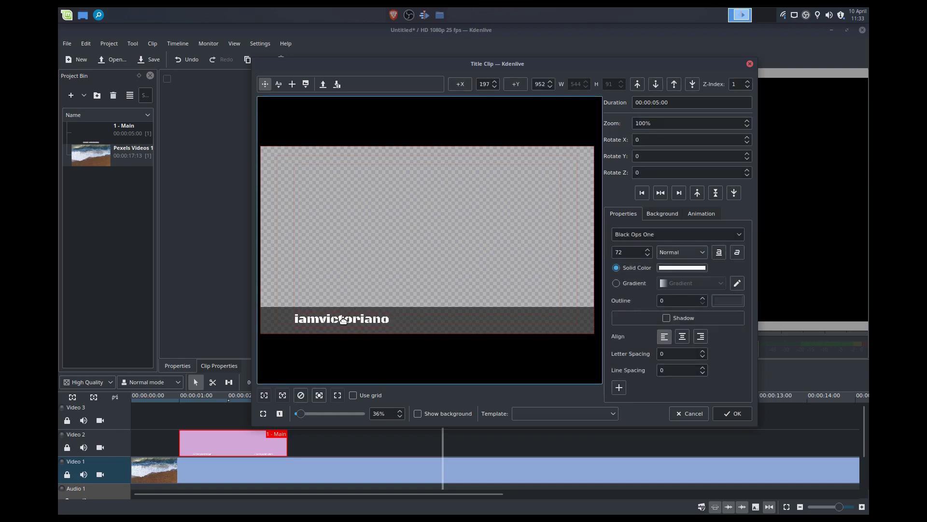
- Insert Instagram-logo.png from Downloads/Demo into the title and move it toward the canvas middle
left_click(306, 85)
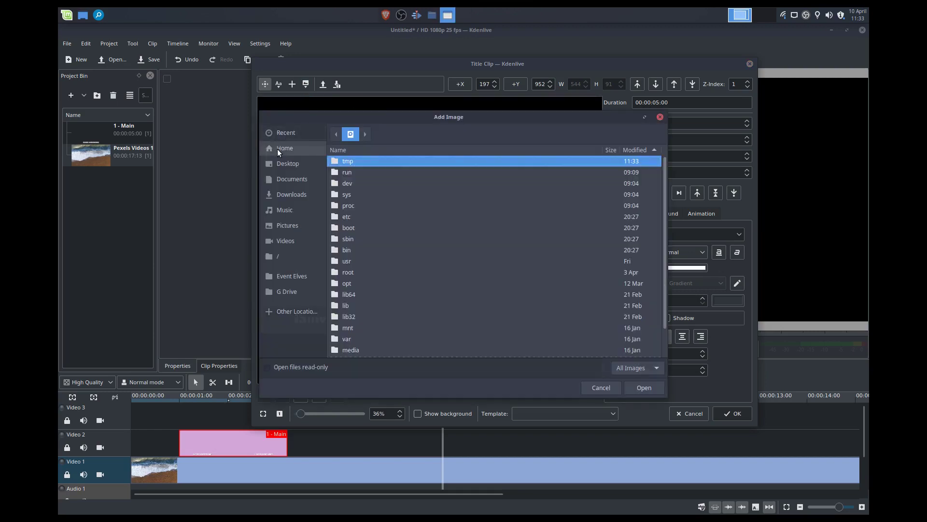
left_click(278, 150)
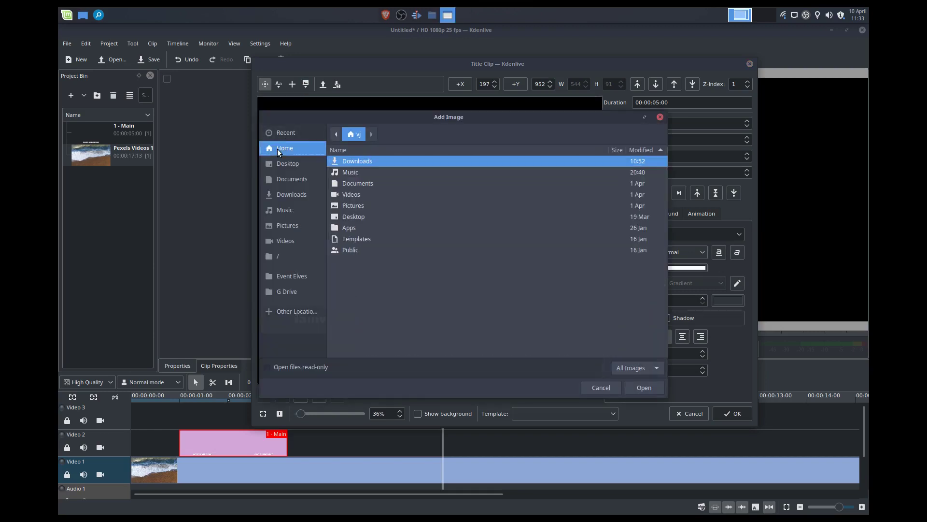
double_click(360, 161)
double_click(359, 162)
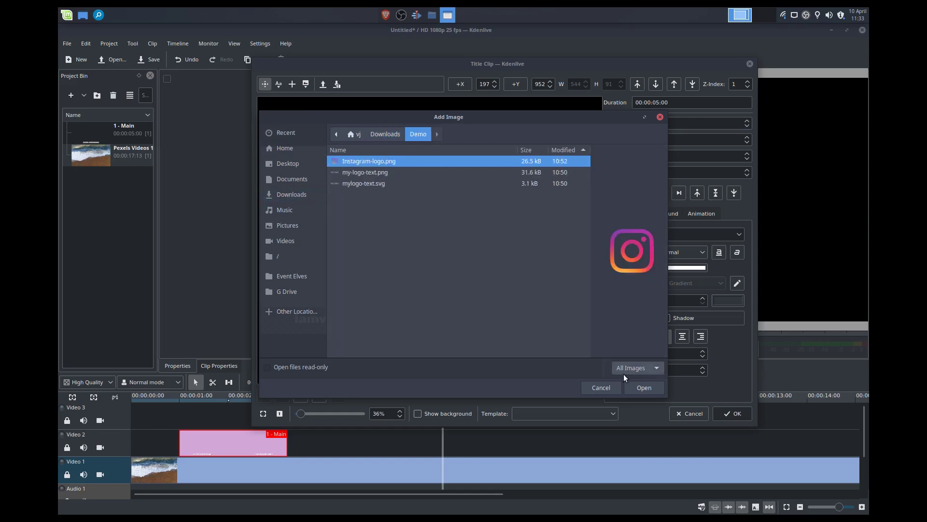
left_click(642, 387)
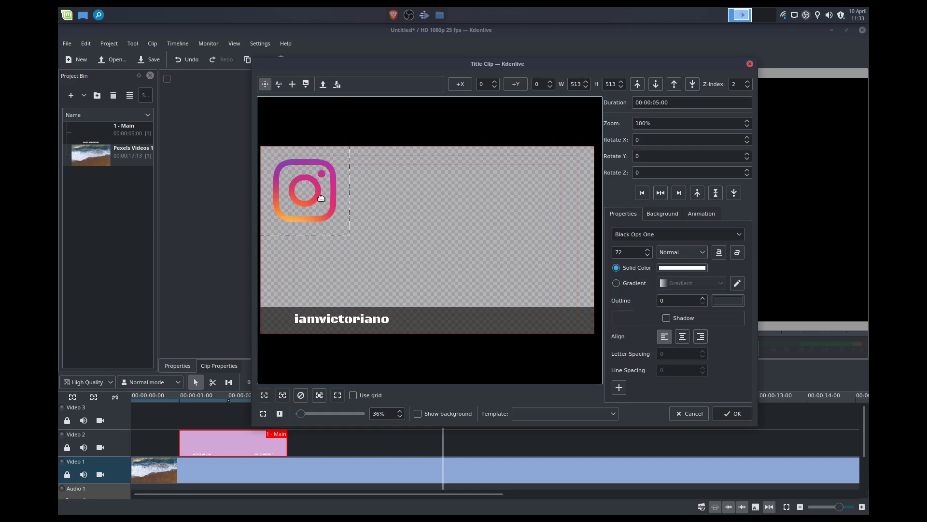
left_click_drag(326, 207, 394, 239)
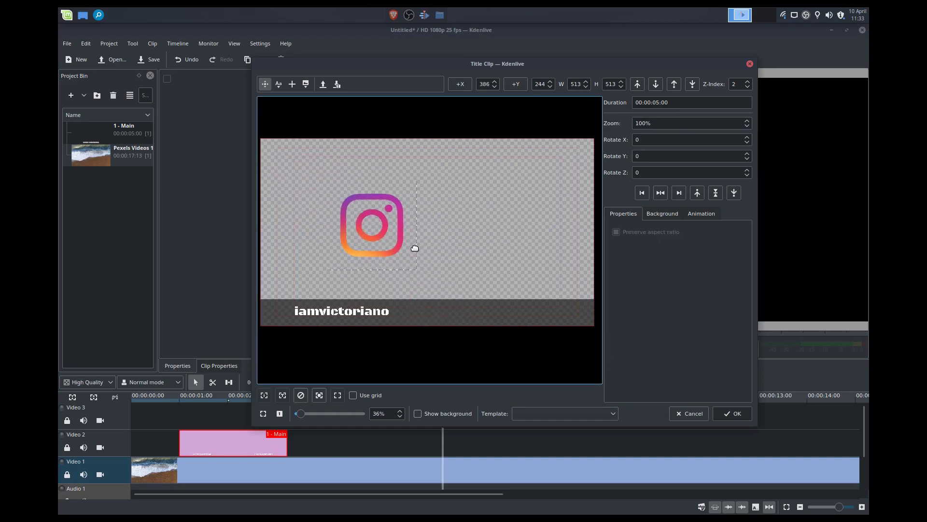
left_click_drag(399, 248, 389, 259)
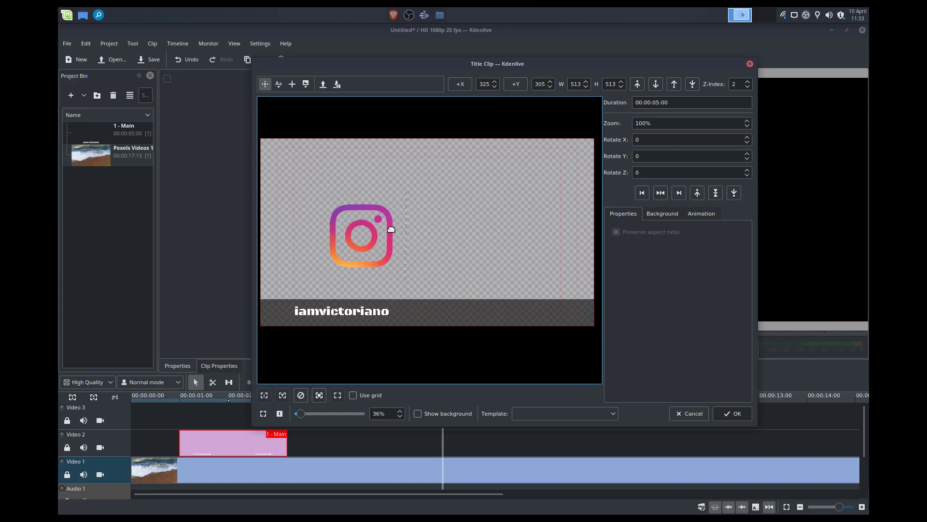
left_click_drag(391, 228, 378, 223)
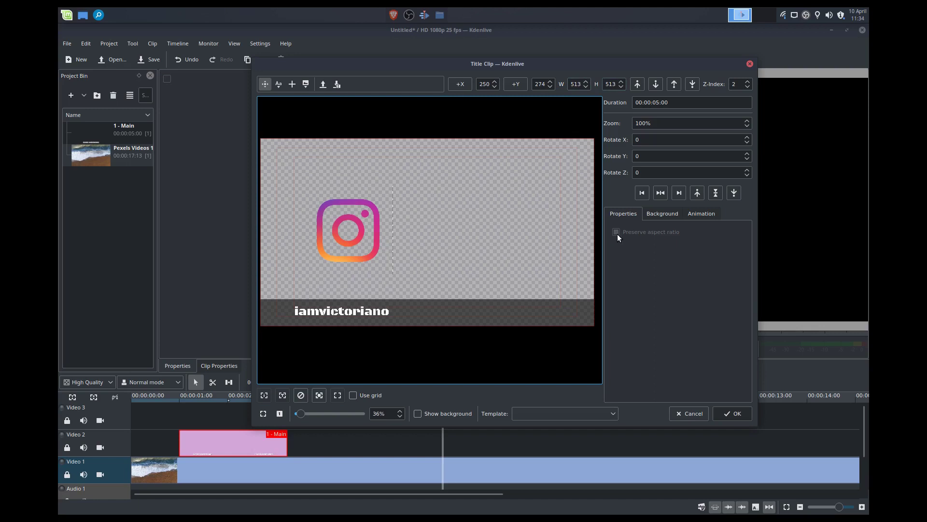
- Resize the Instagram logo to width 100 and place it just left of the handle
double_click(578, 84)
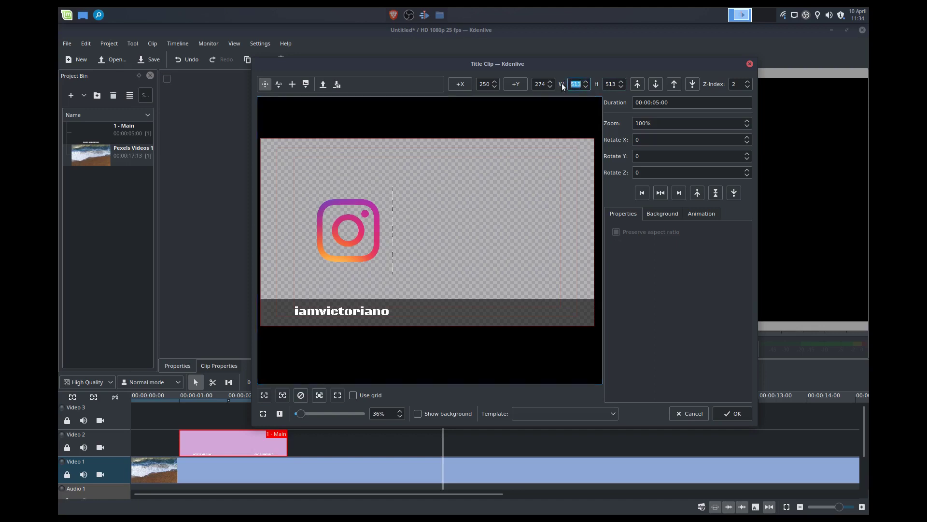
type("150")
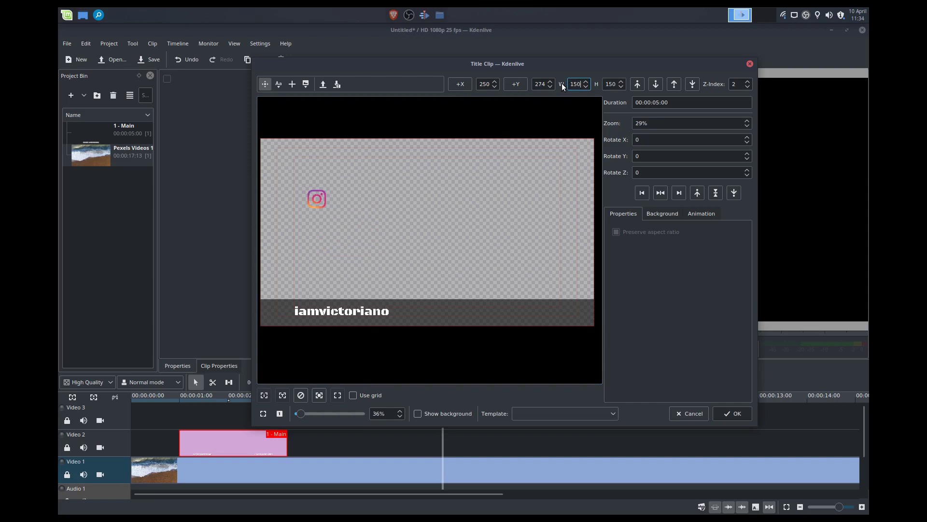
left_click_drag(322, 201, 287, 314)
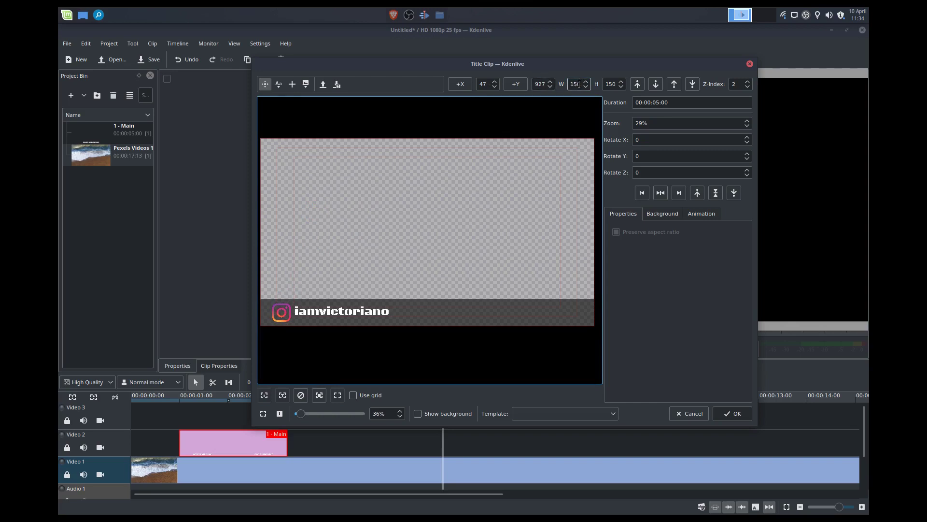
left_click_drag(581, 84, 562, 84)
type("100")
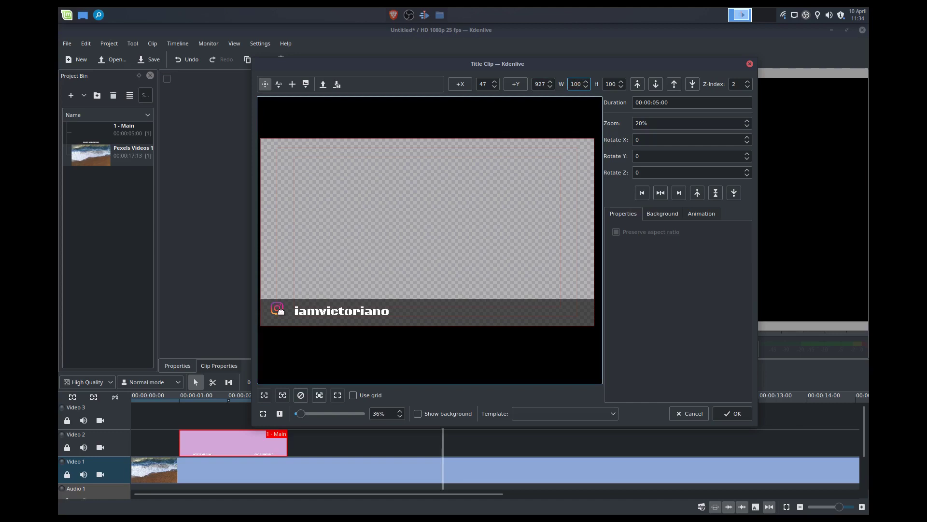
left_click_drag(278, 309, 281, 312)
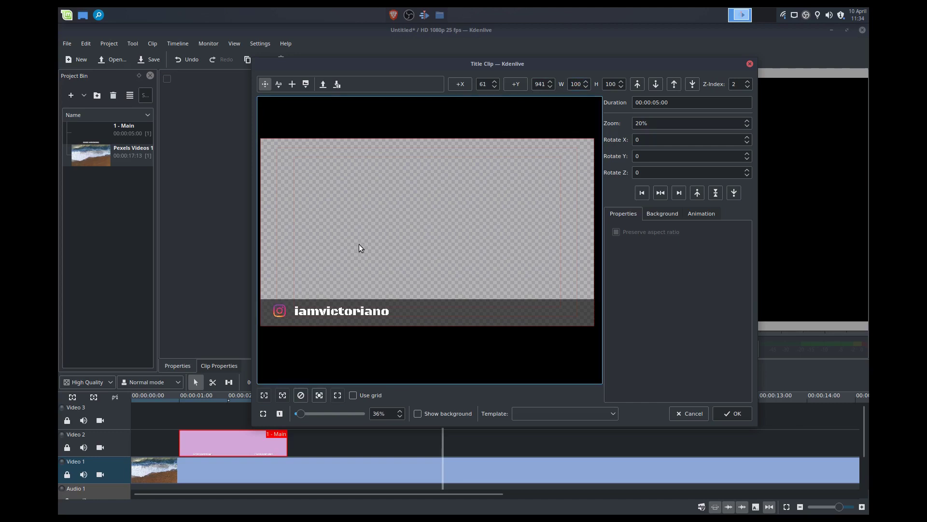
- Nudge the logo left and down, and shift the handle text left closer to it
key("Left")
key("Left")
key("Left")
key("Left")
key("Left")
key("Left")
key("Left")
key("Down")
key("Down")
key("Down")
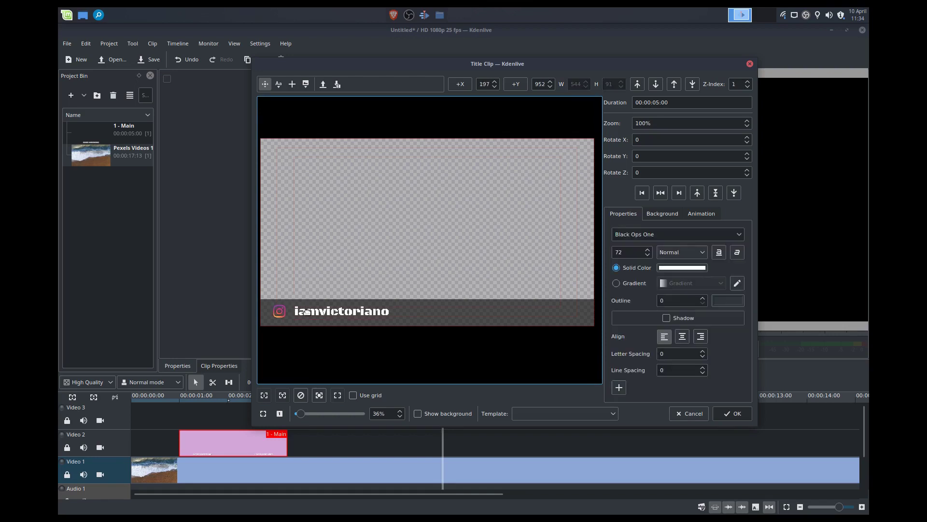
key("Left")
key("Left")
key("Left")
key("Left")
key("Left")
key("Left")
key("Left")
key("Left")
key("Left")
key("Left")
key("Left")
key("Left")
key("Left")
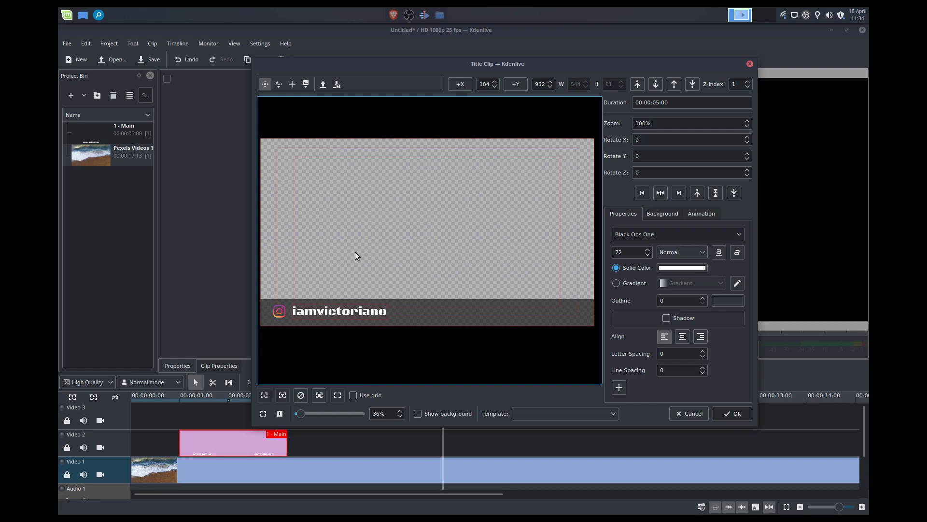
key("Left")
key("Left")
key("Left")
key("Left")
key("Left")
key("Left")
key("Left")
key("Left")
key("Left")
key("Left")
key("Left")
key("Left")
key("Left")
key("Left")
key("Left")
key("Left")
key("Left")
key("Left")
key("Left")
key("Left")
key("Down")
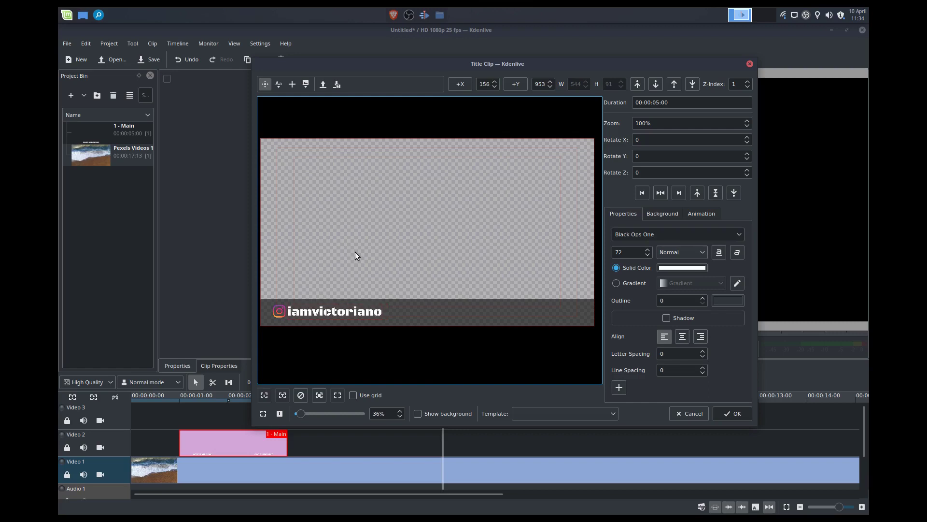
key("Left")
key("Left")
left_click(355, 252)
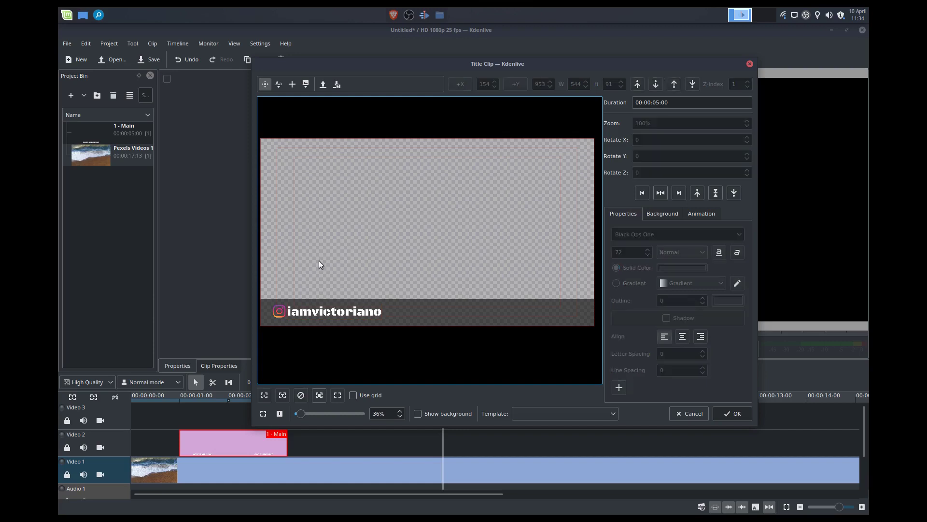
- Lower the handle text, then the dark background bar, to the bottom of the stacking order
left_click(285, 315)
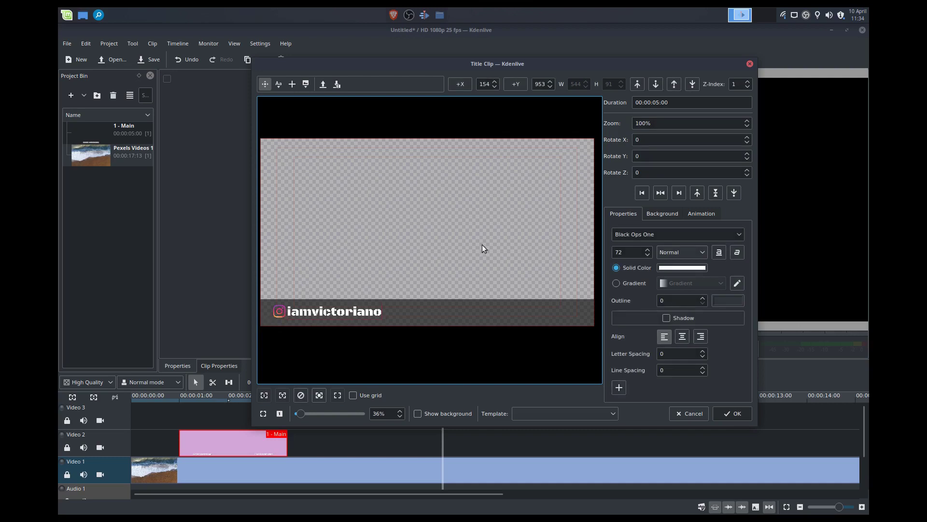
left_click(691, 84)
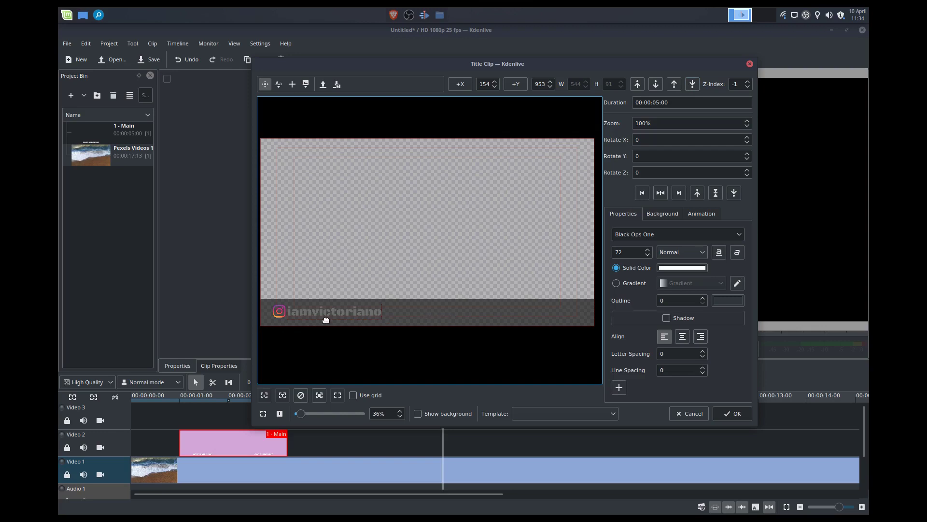
left_click(501, 311)
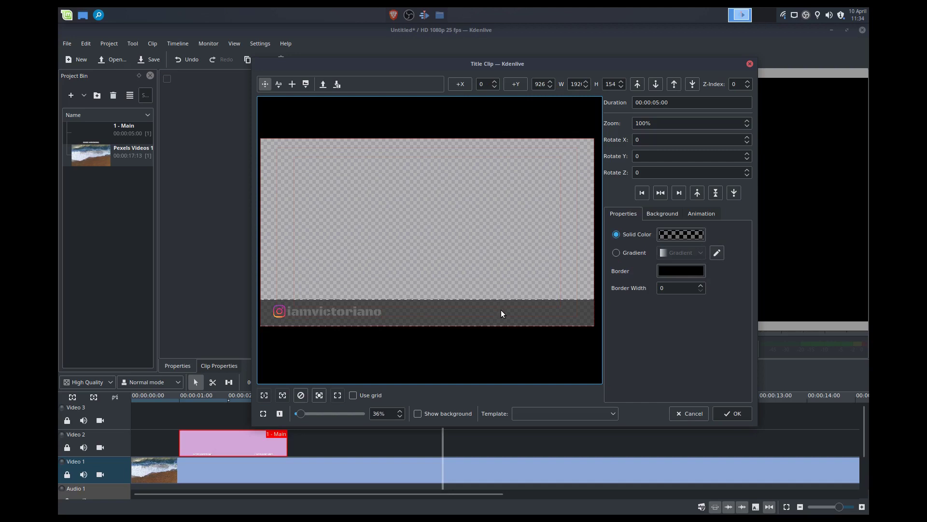
left_click(692, 85)
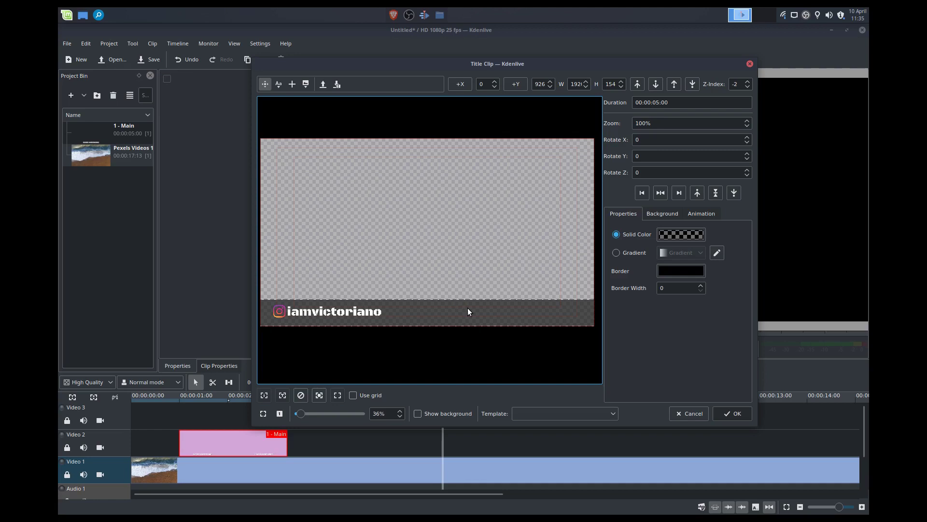
left_click(682, 234)
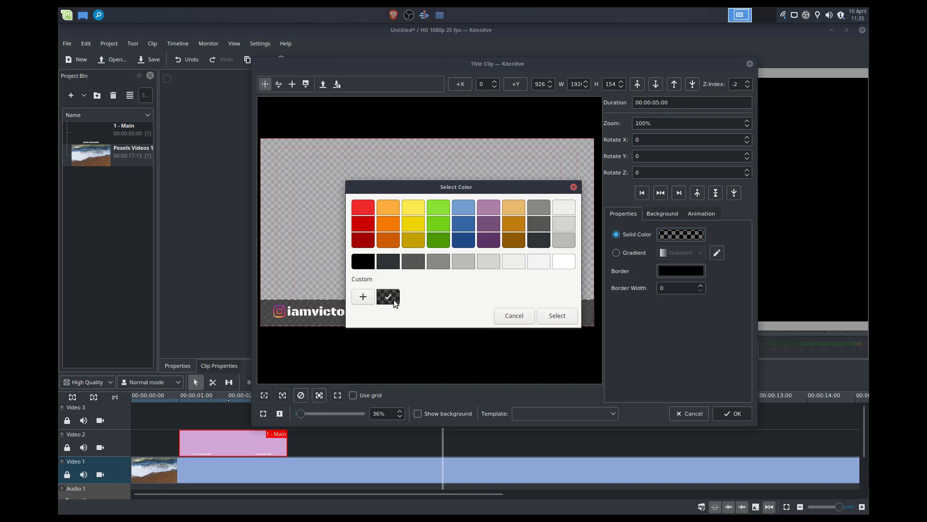
- Give the background bar a partly transparent aqua colour, #2BDDDD
left_click(363, 297)
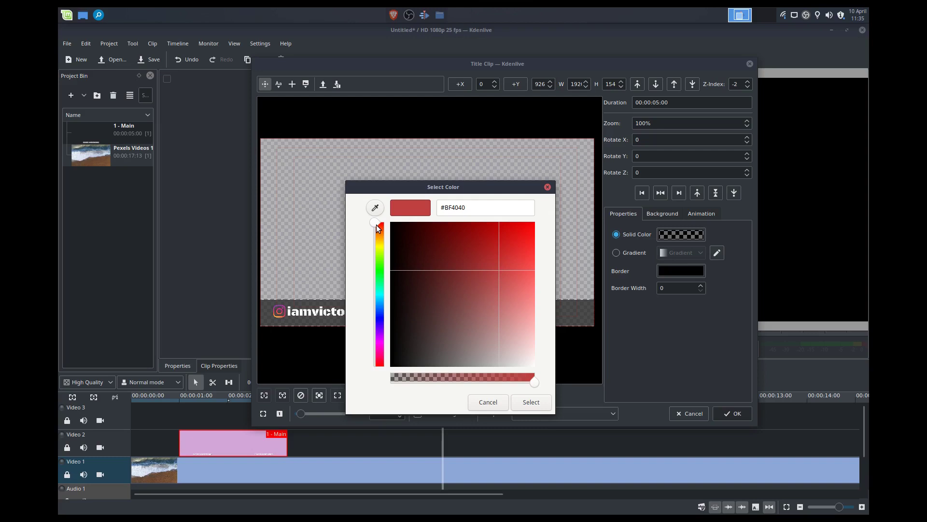
left_click_drag(375, 223, 374, 300)
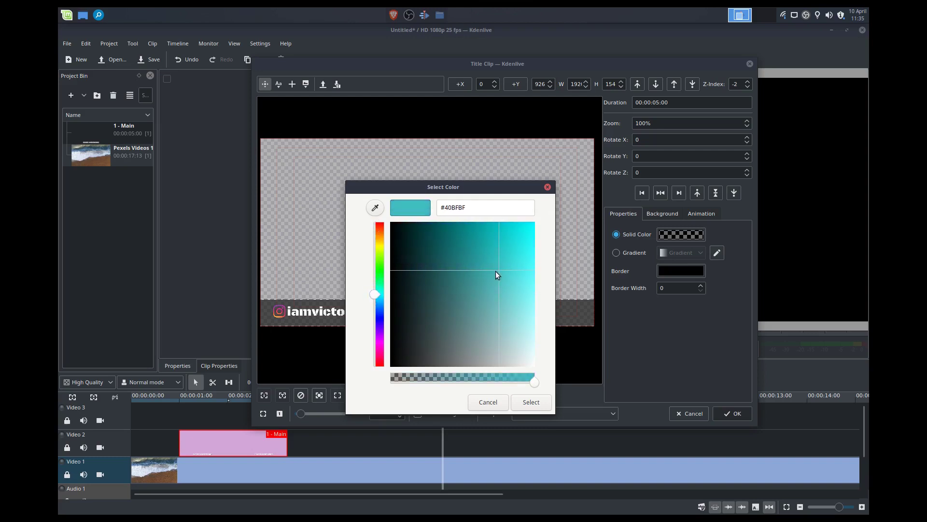
left_click_drag(497, 271, 514, 250)
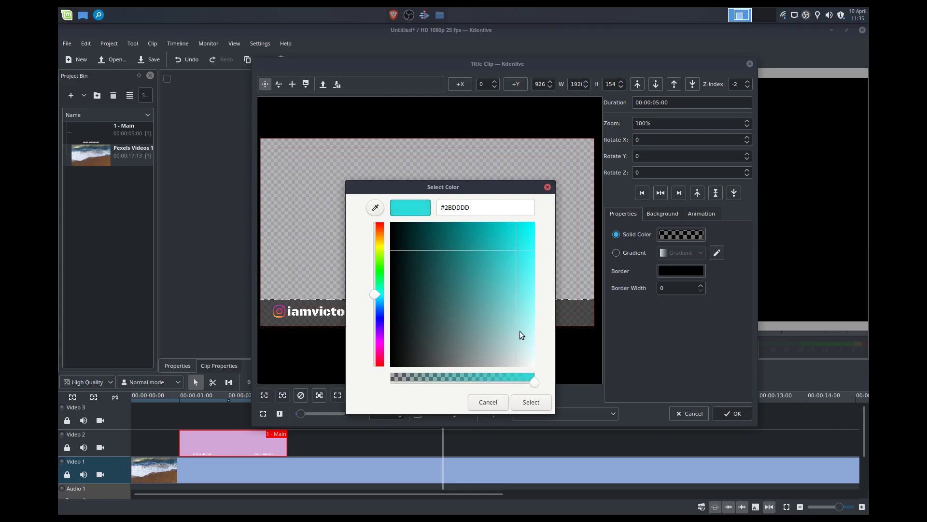
left_click_drag(493, 382, 472, 381)
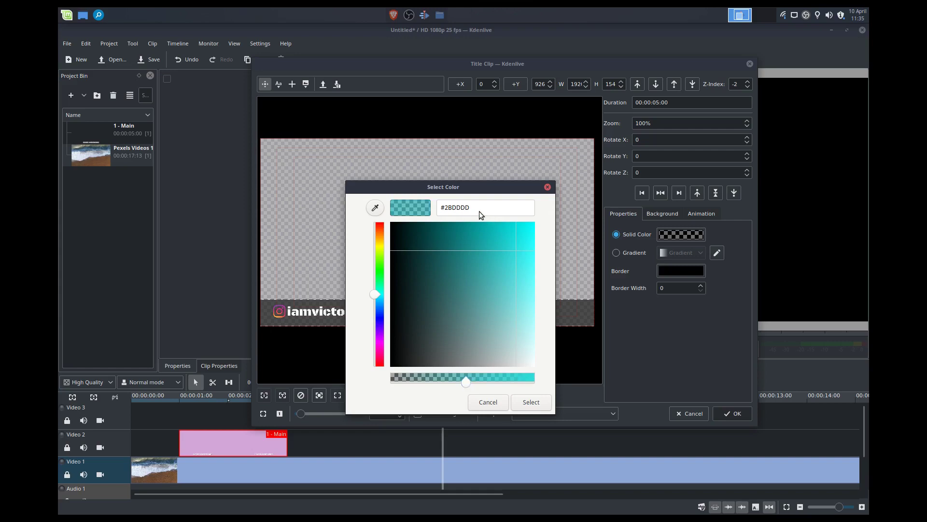
left_click_drag(477, 208, 440, 209)
key("ctrl+c")
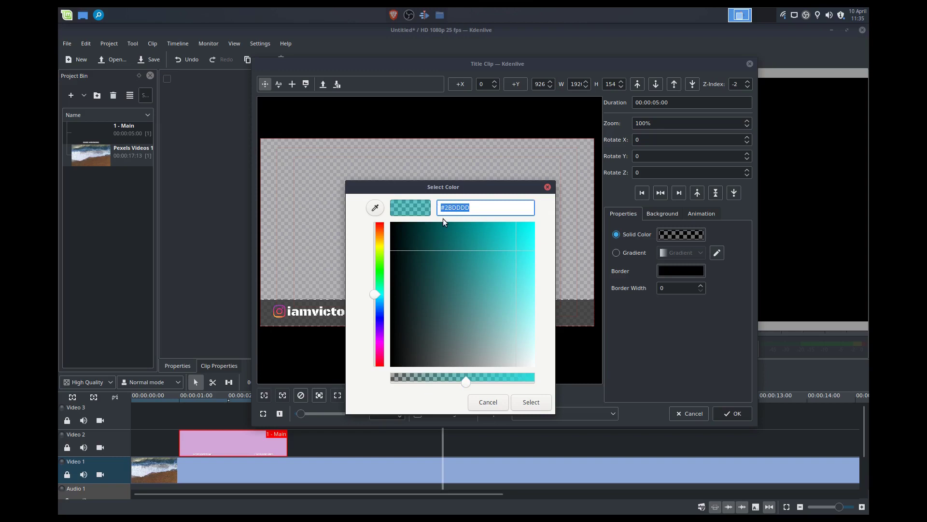
left_click(531, 403)
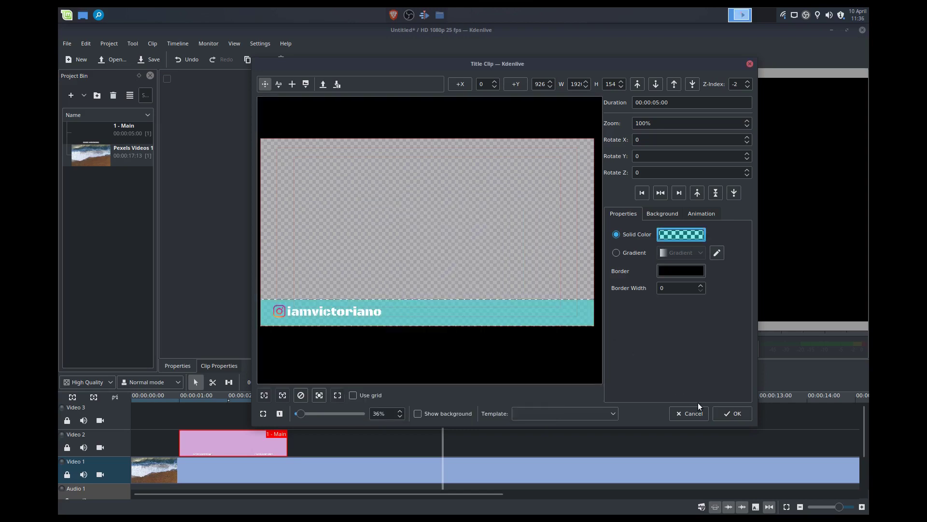
- Save the title and place it on Video 2 around 00:04, then preview it
left_click(732, 413)
left_click_drag(112, 177, 340, 442)
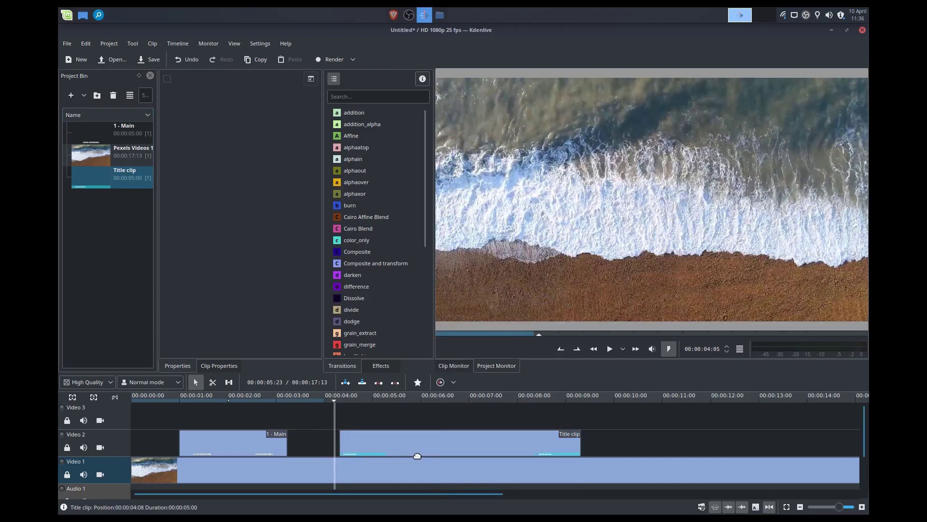
key("space")
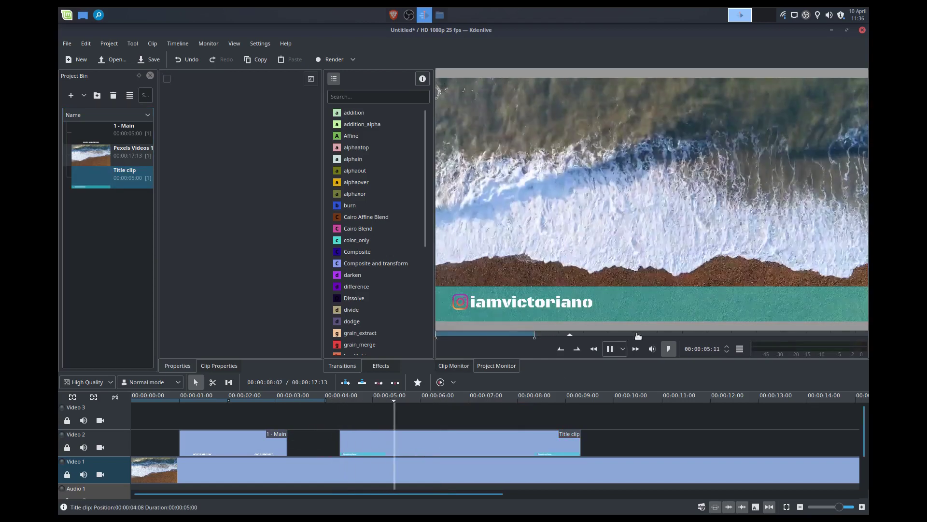
key("space")
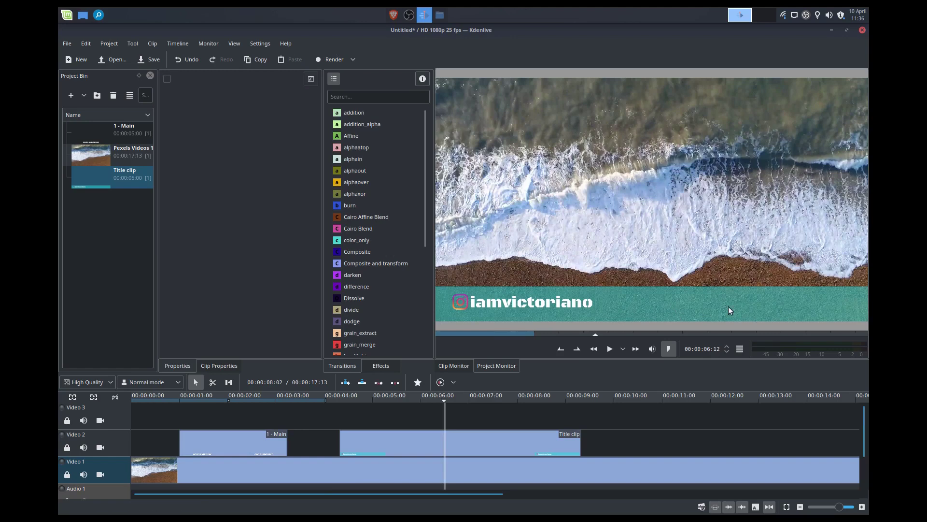
- Reopen the Title clip and set the bar to #2BDDDD with alpha cut to about a third
right_click(129, 180)
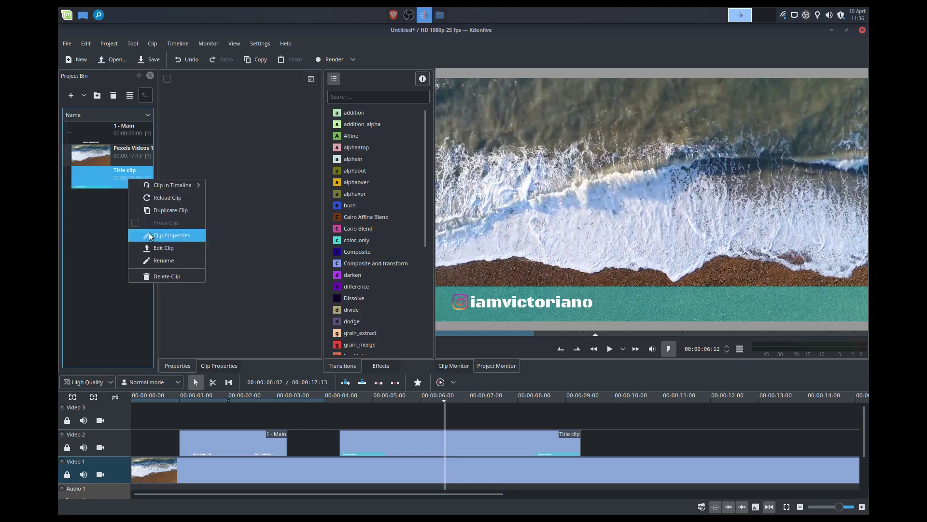
left_click(152, 247)
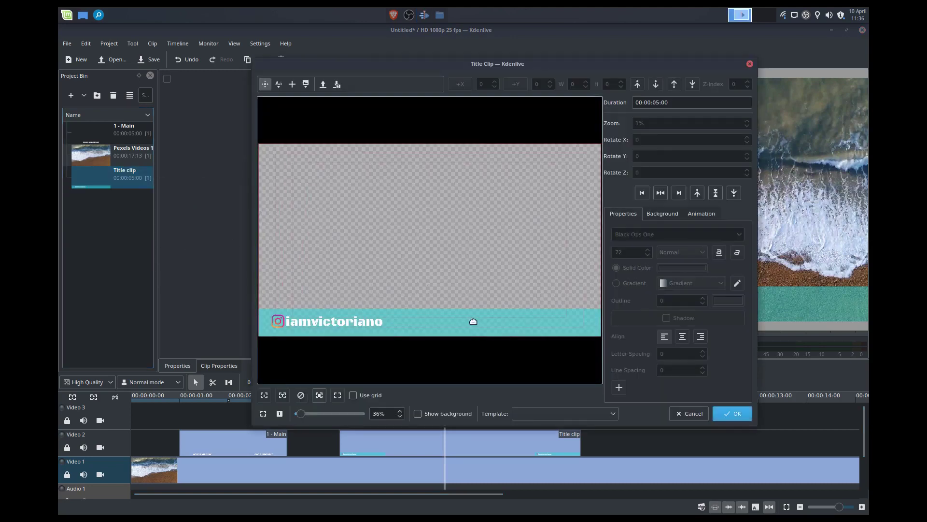
left_click(523, 320)
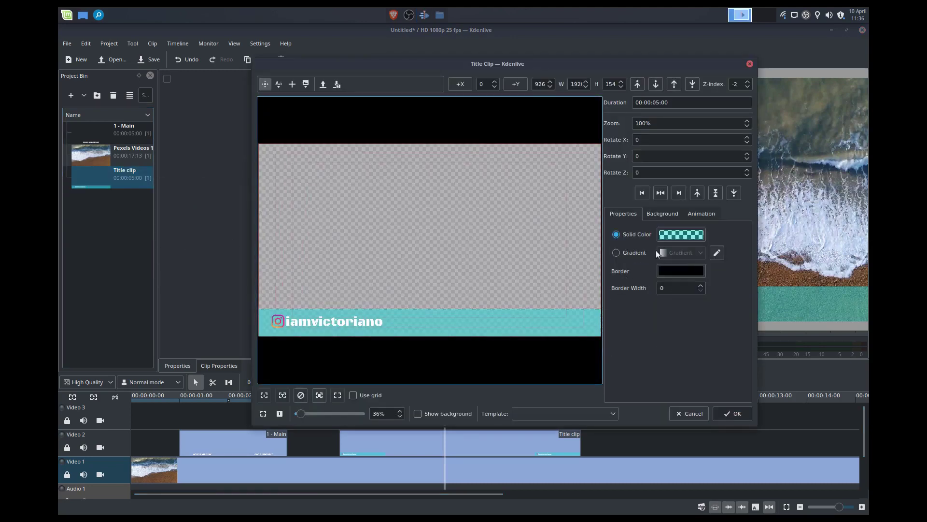
left_click(673, 234)
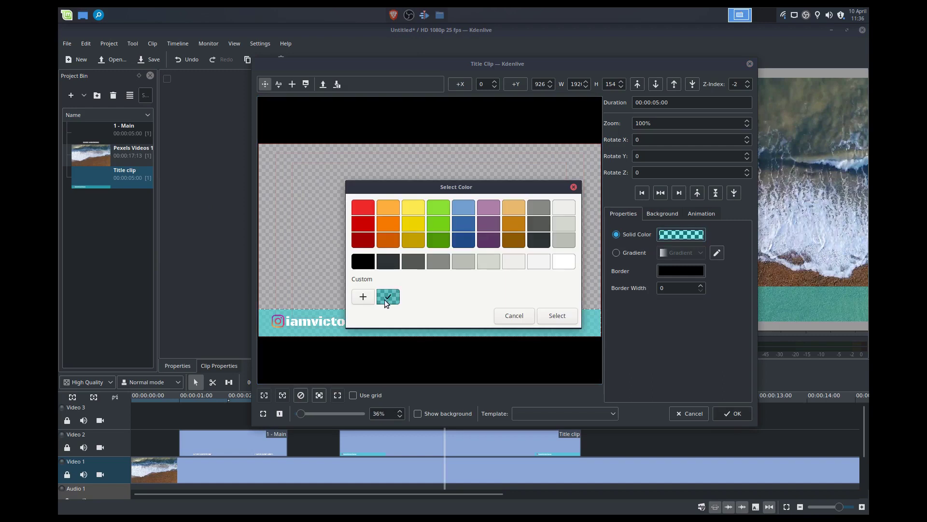
left_click(363, 297)
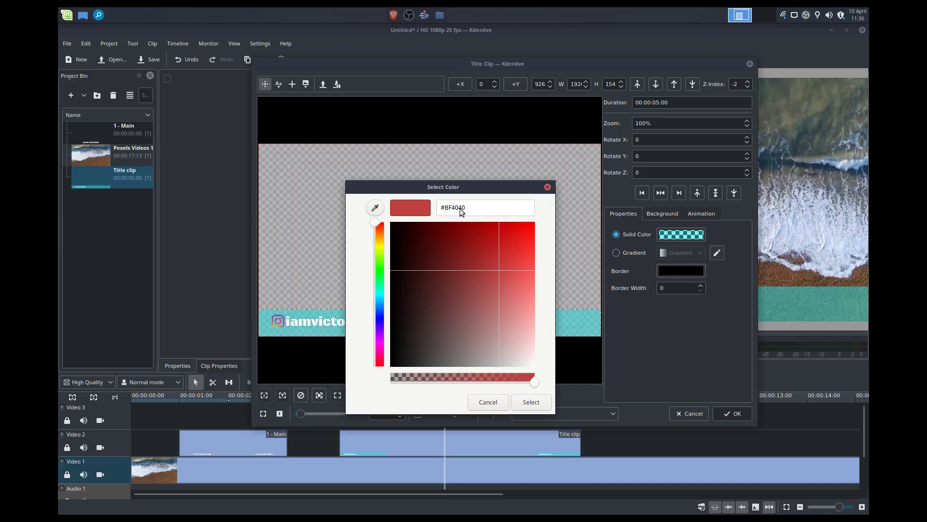
left_click_drag(465, 208, 442, 211)
key("ctrl+v")
key("Return")
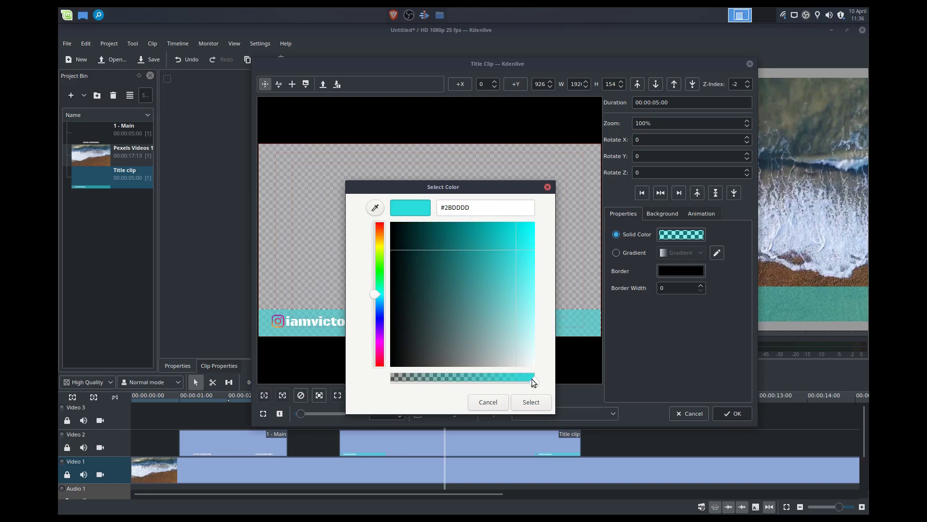
left_click_drag(533, 382, 448, 385)
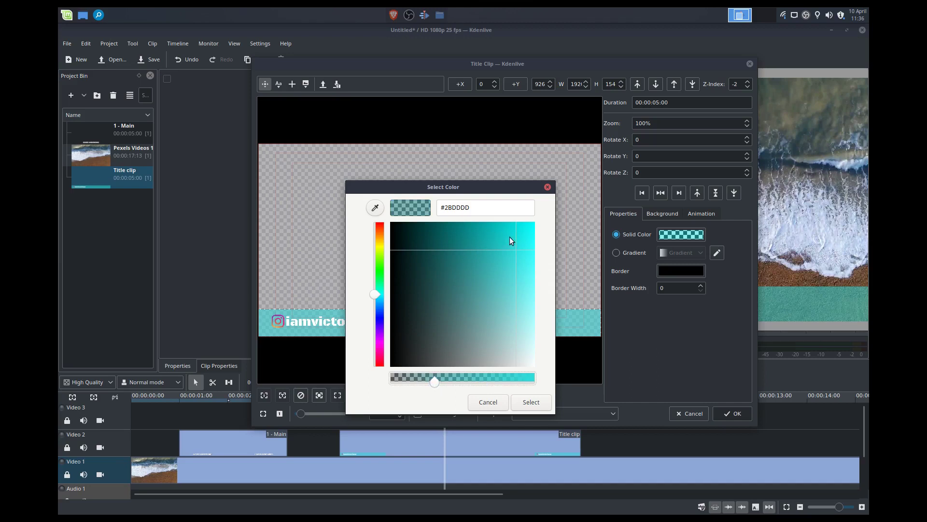
left_click(530, 402)
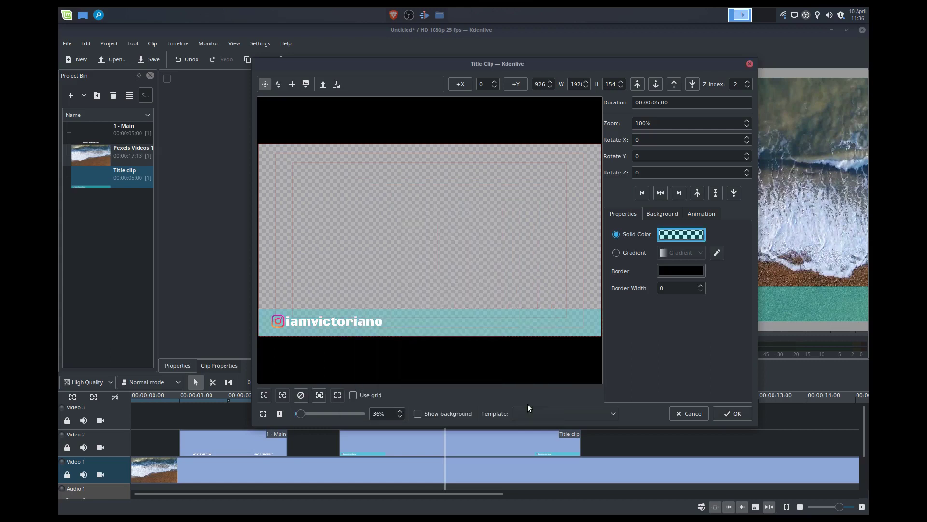
left_click(733, 413)
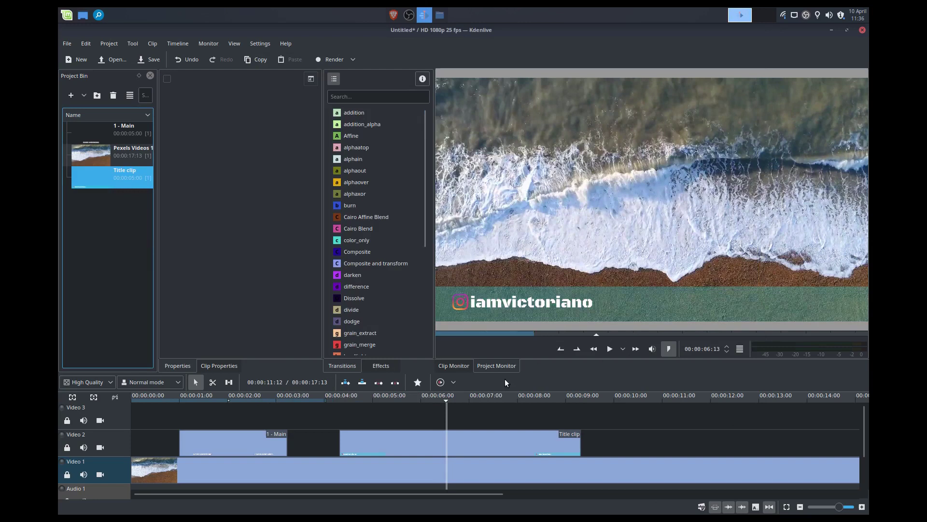
- Add Dissolve transitions at the start and end of 1 - Main and preview them
left_click(334, 419)
key("space")
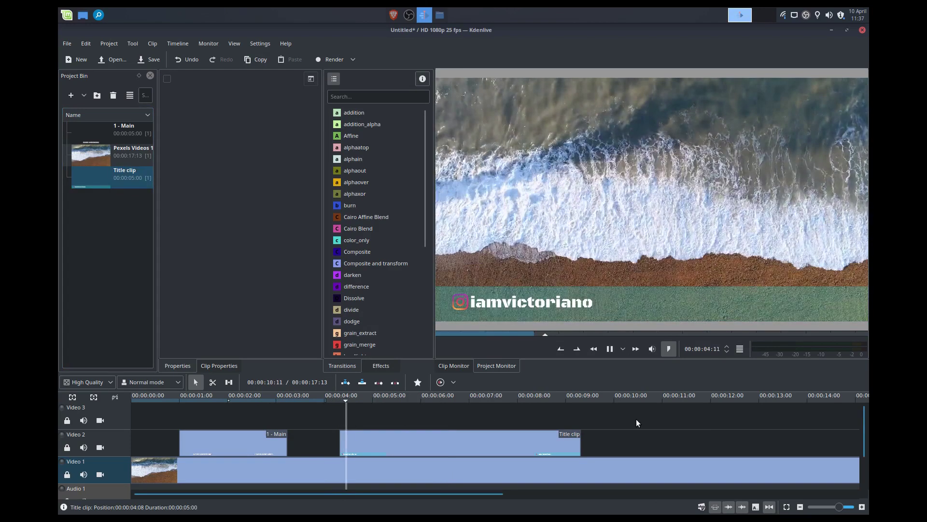
key("space")
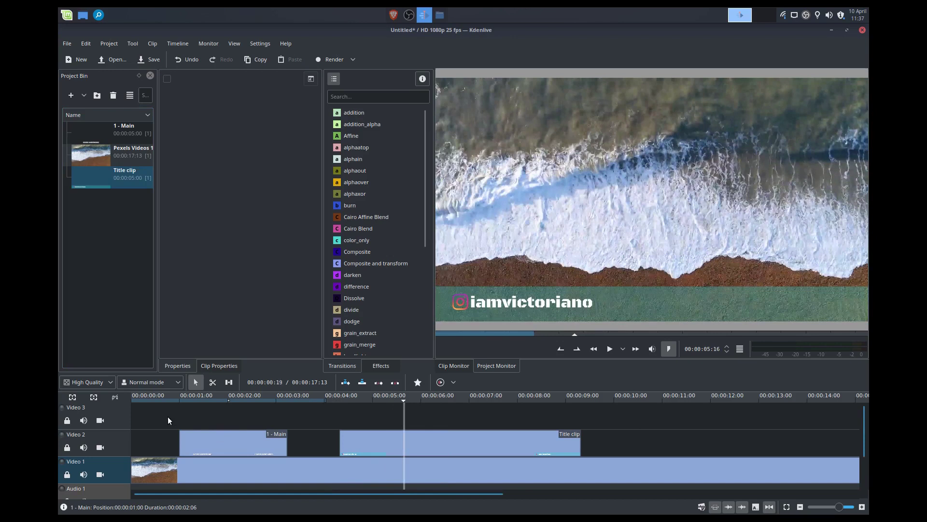
left_click(167, 416)
key("space")
key("space")
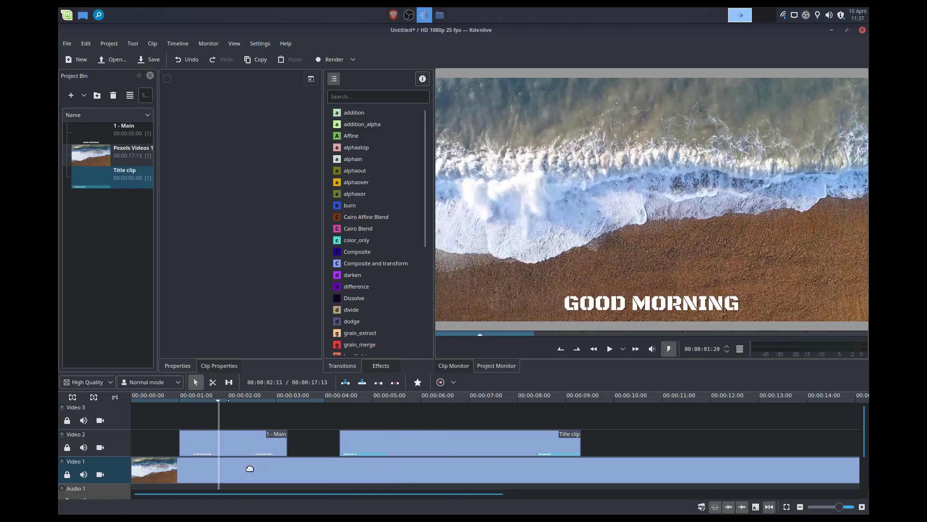
left_click(183, 457)
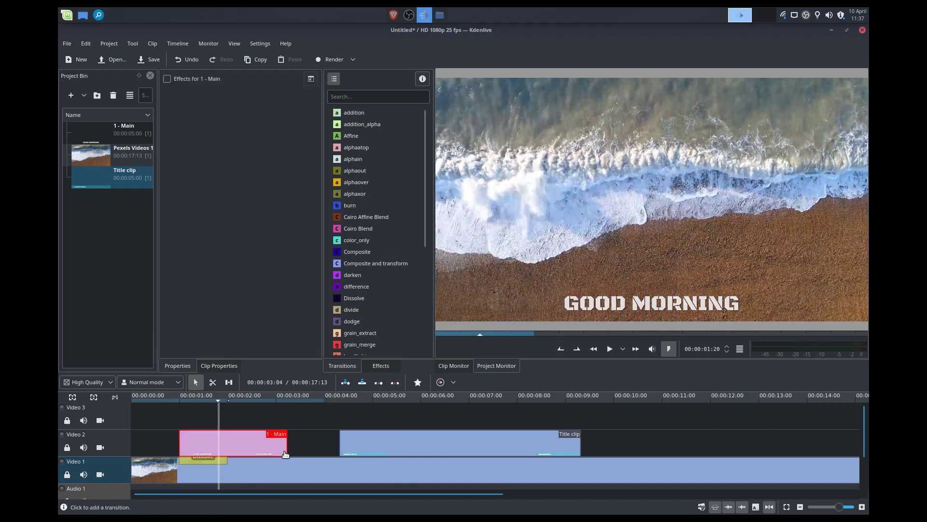
left_click(286, 455)
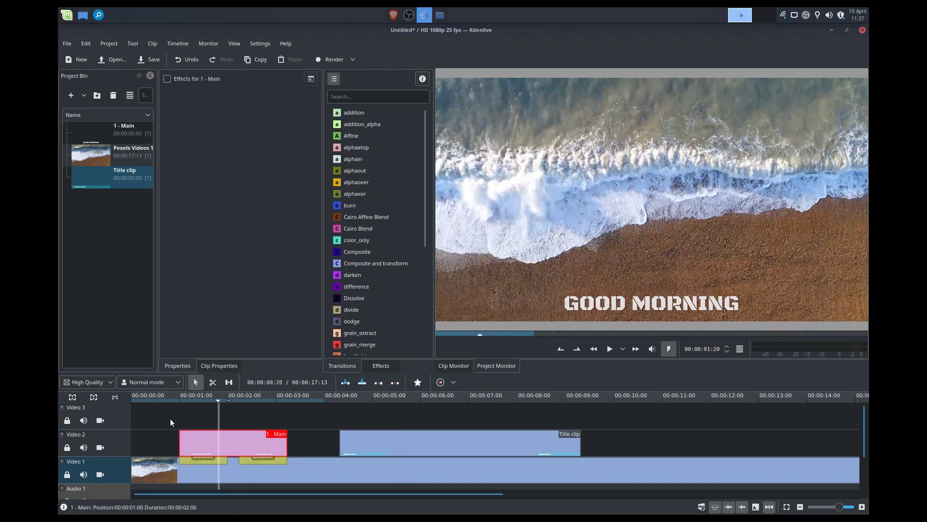
left_click(170, 419)
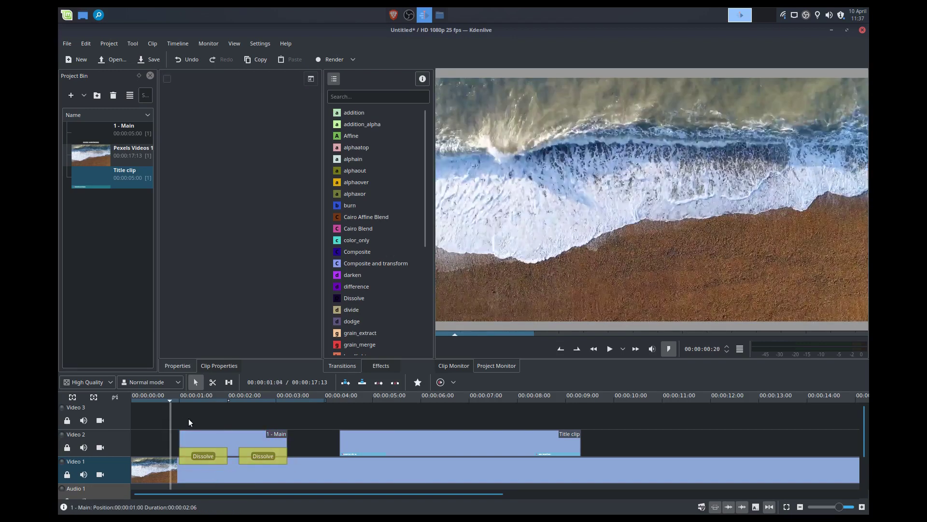
key("space")
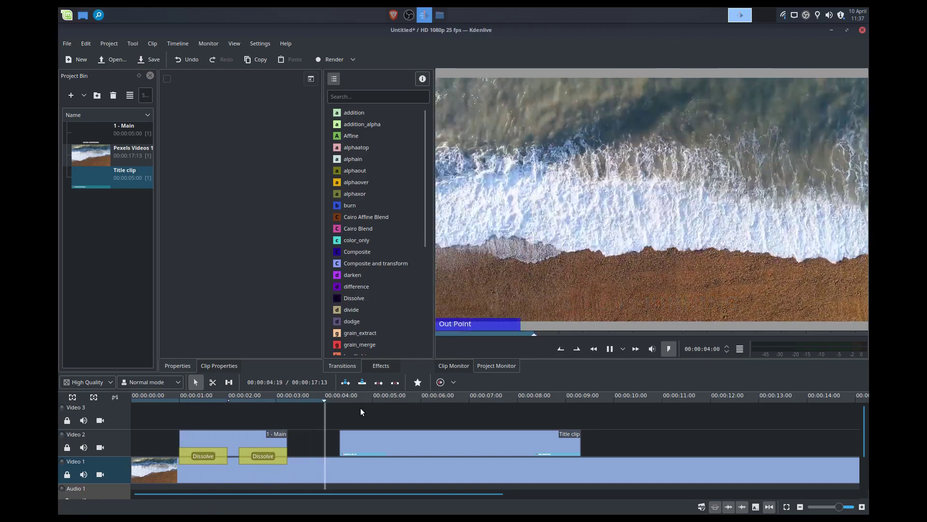
key("space")
- Add Dissolve transitions at both ends of the Title clip and preview from about 4 seconds
left_click(342, 455)
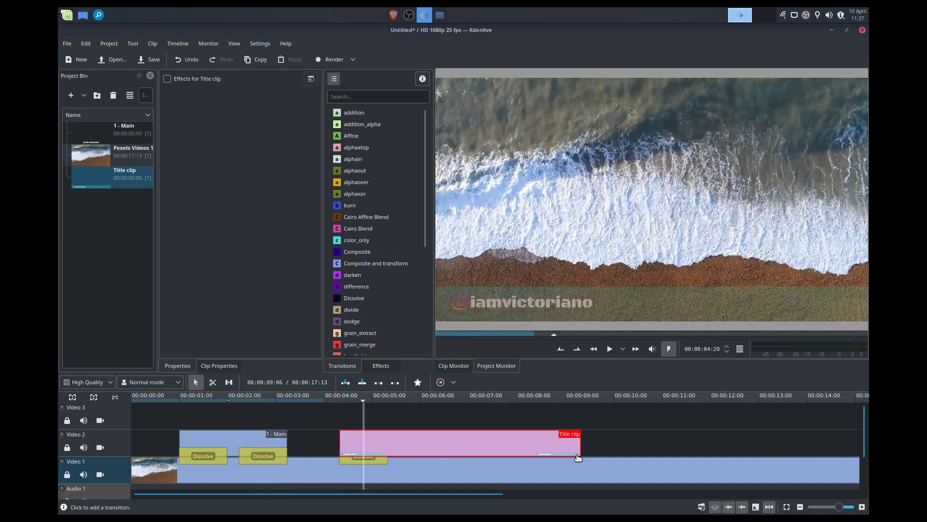
left_click(577, 455)
left_click(350, 423)
key("space")
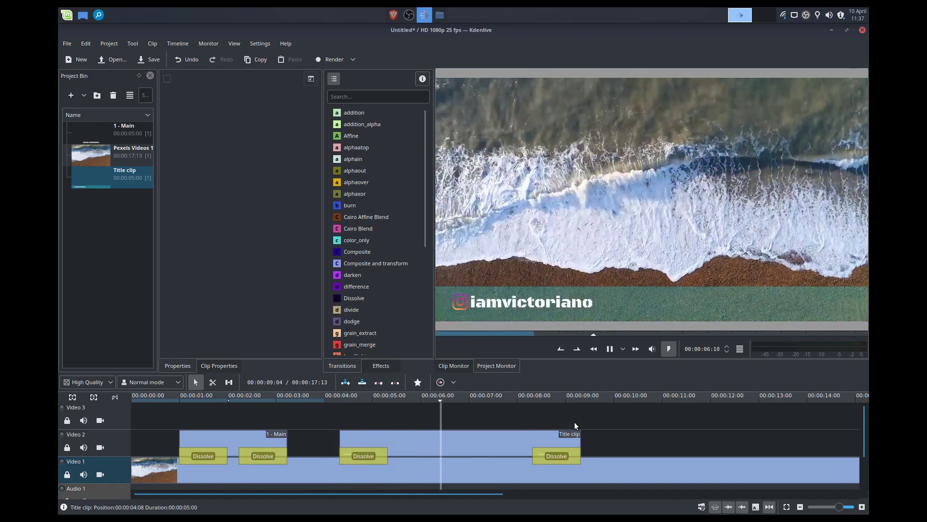
key("space")
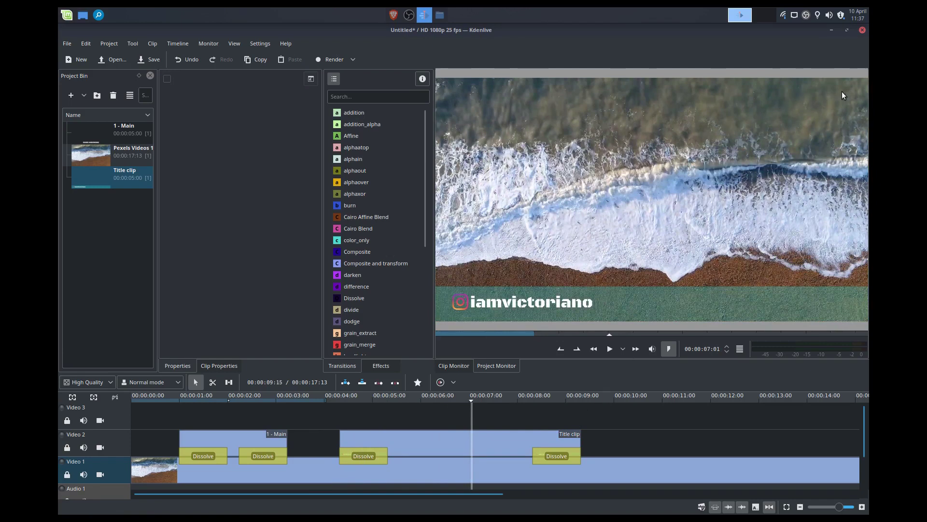
- Create a new title clip and insert my-logo-text.png from Downloads/Demo
right_click(123, 209)
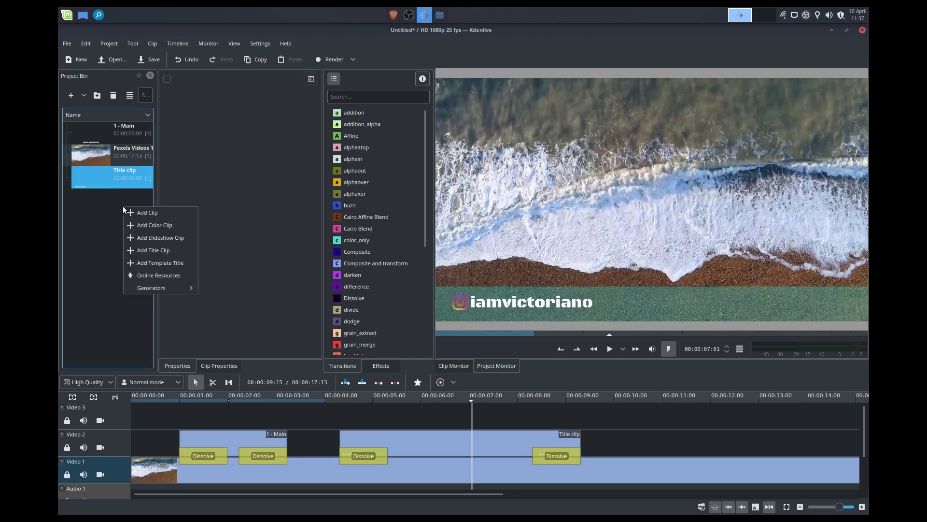
left_click(145, 249)
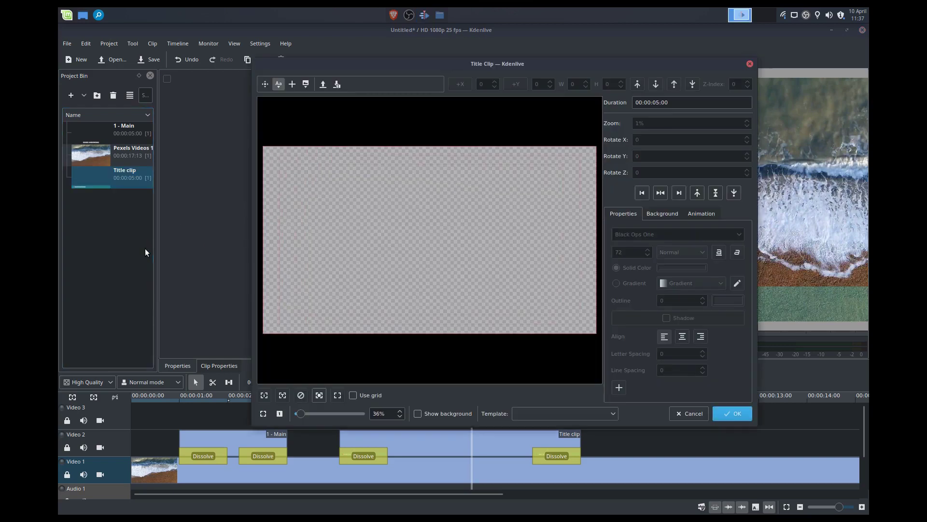
left_click(305, 84)
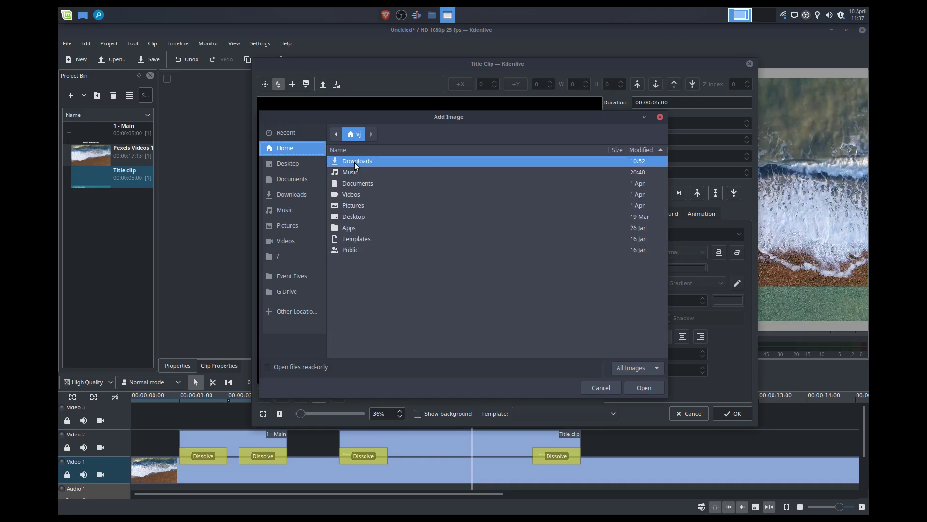
double_click(355, 163)
double_click(355, 162)
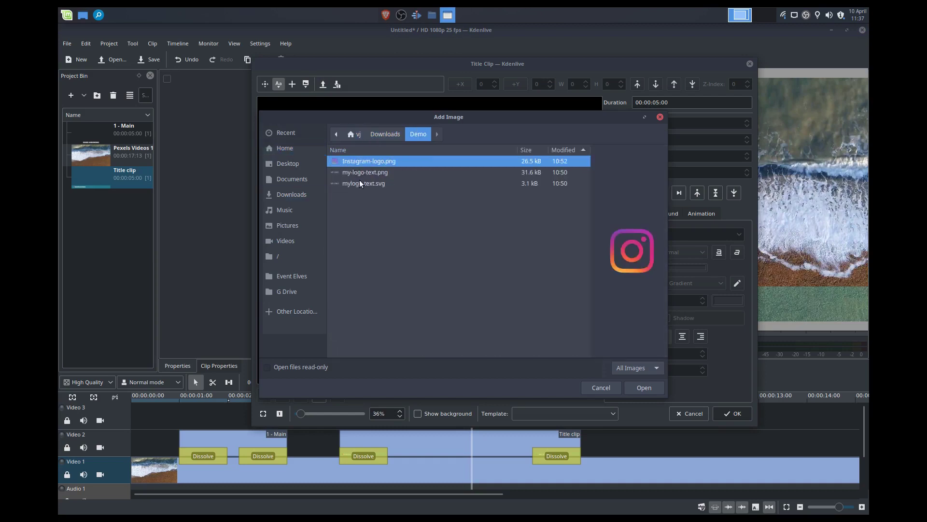
left_click(365, 172)
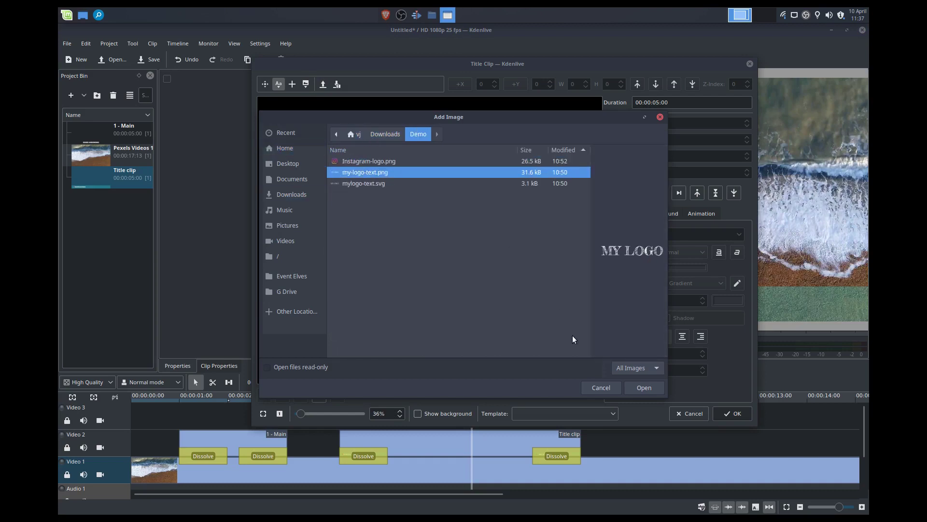
left_click(627, 387)
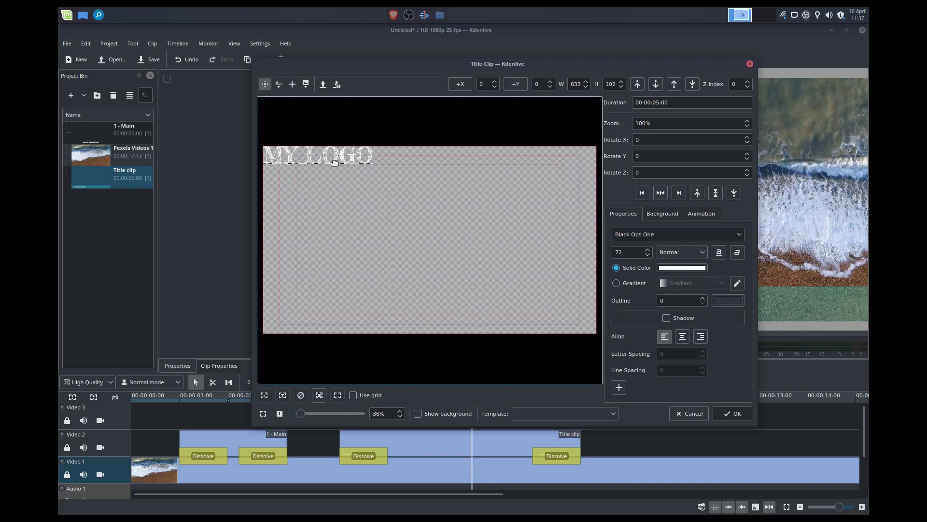
- Set the MY LOGO image width to 400, place it top-right, and save the title
left_click_drag(335, 163, 556, 164)
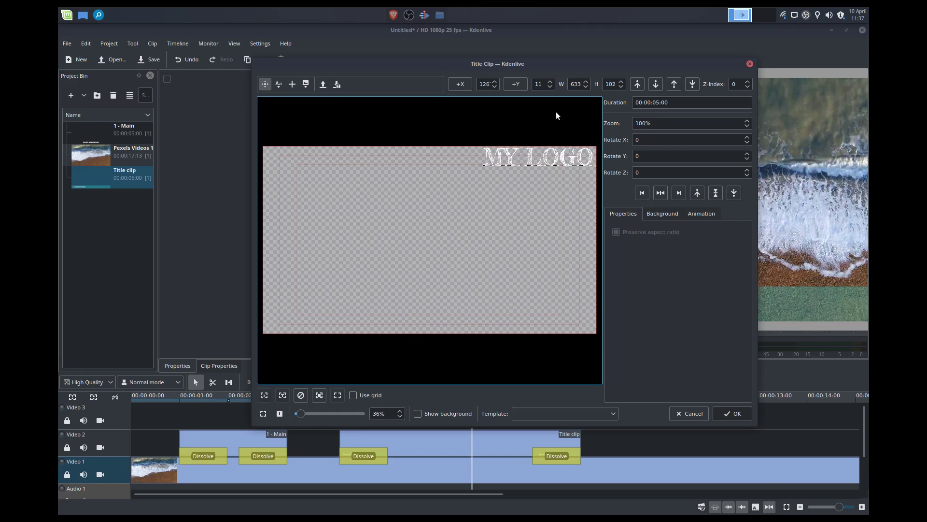
left_click_drag(581, 83, 562, 84)
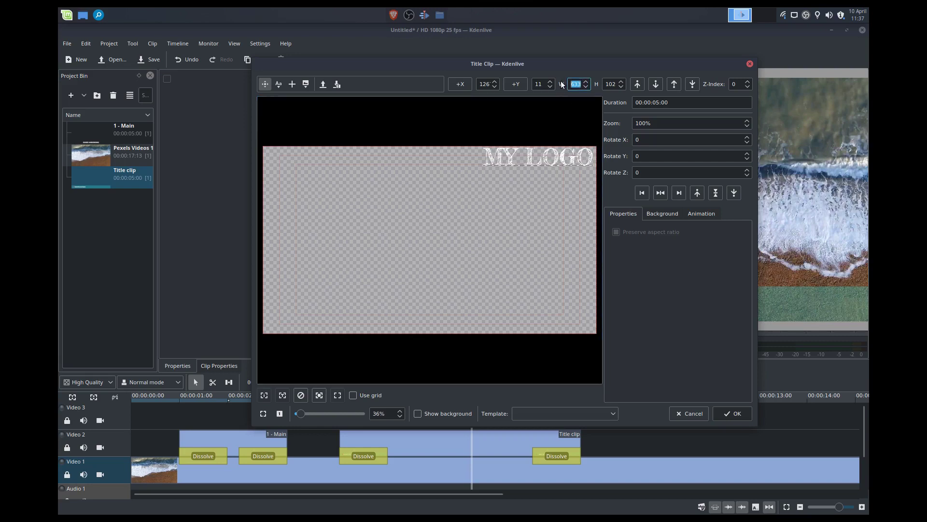
type("400")
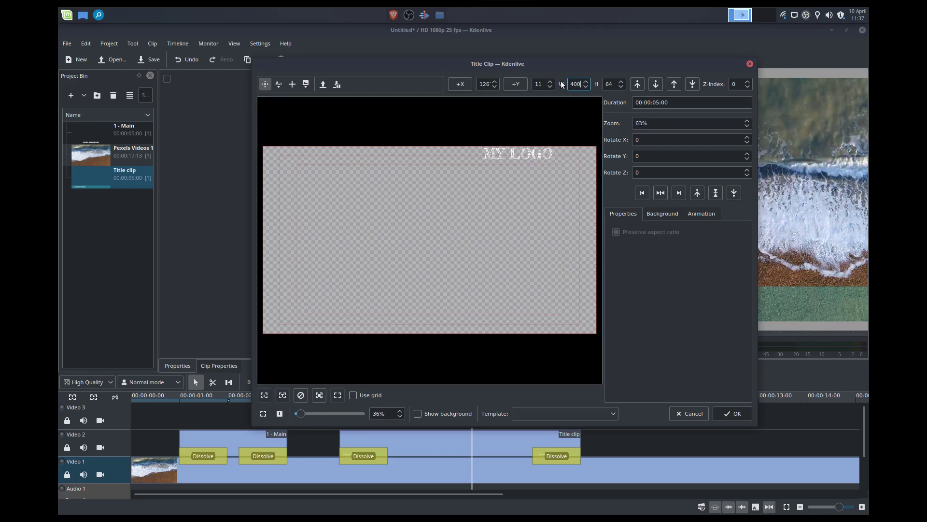
left_click_drag(530, 161, 574, 157)
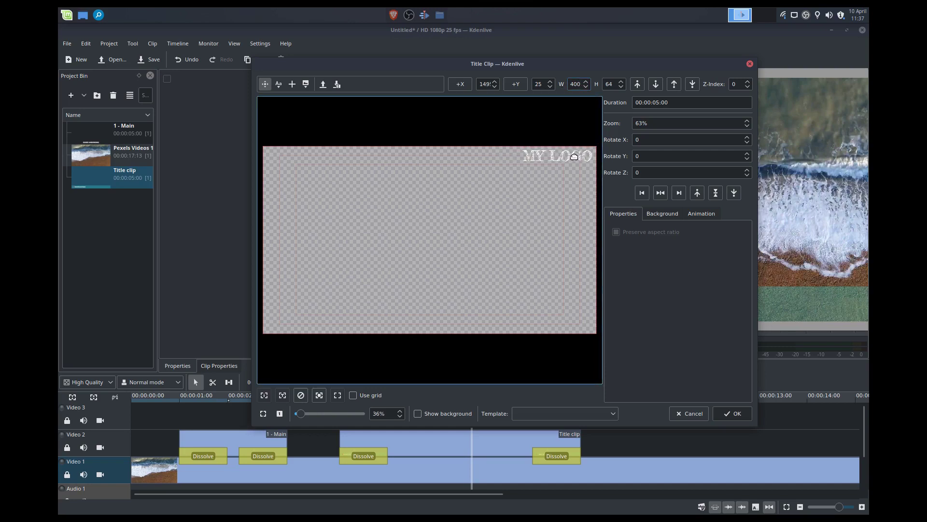
left_click(724, 416)
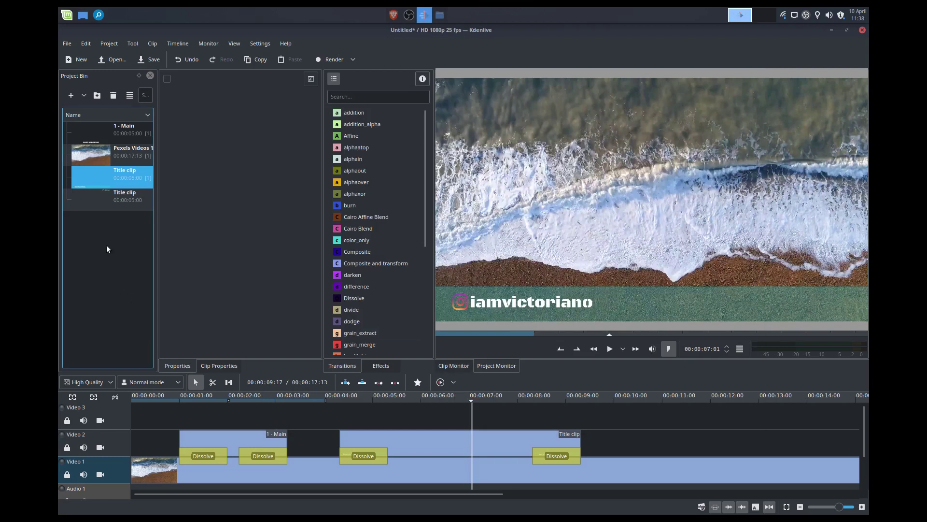
- Rename the lower-third title clip to '2 - Lower'
left_click(121, 198)
left_click(123, 182)
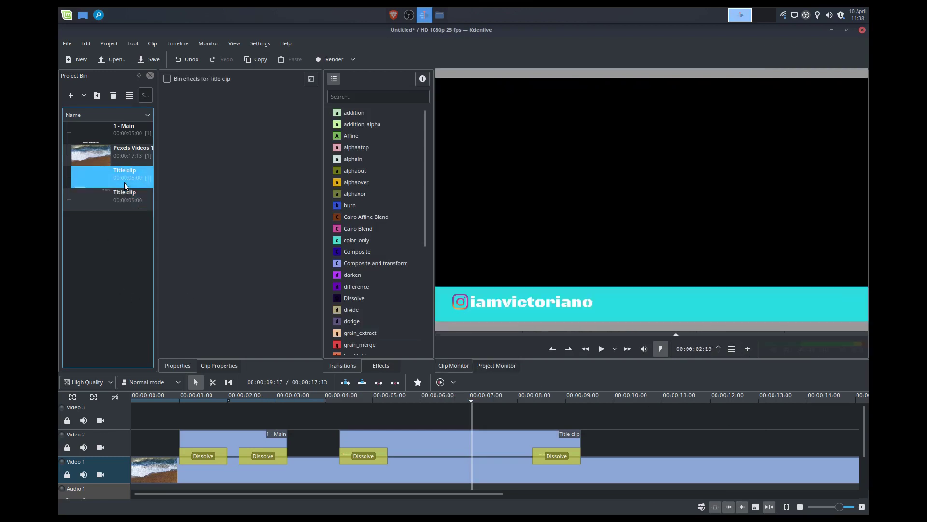
left_click(129, 205)
left_click(135, 185)
right_click(135, 182)
left_click(167, 263)
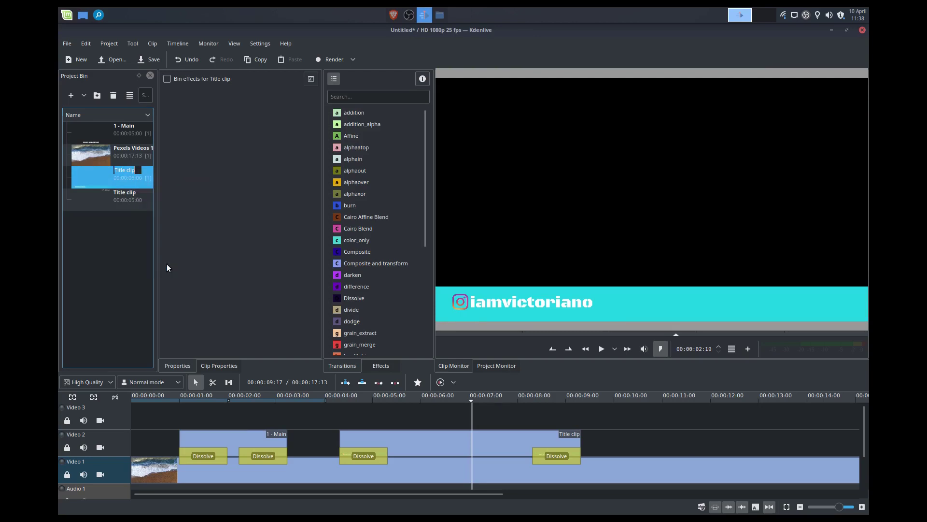
type("2 -")
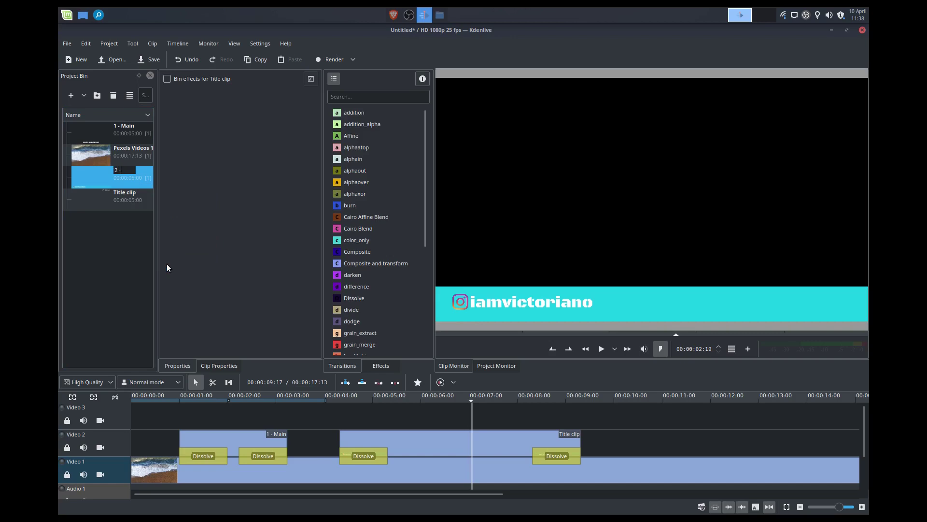
type(" Loww")
key("BackSpace")
type("er")
key("Return")
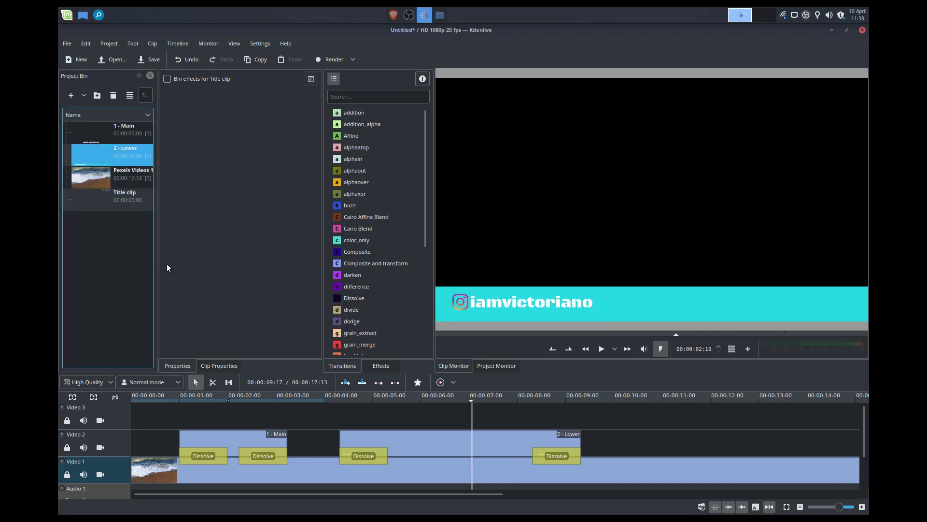
- Rename the logo title clip to '3 - Logo'
left_click(120, 204)
right_click(119, 204)
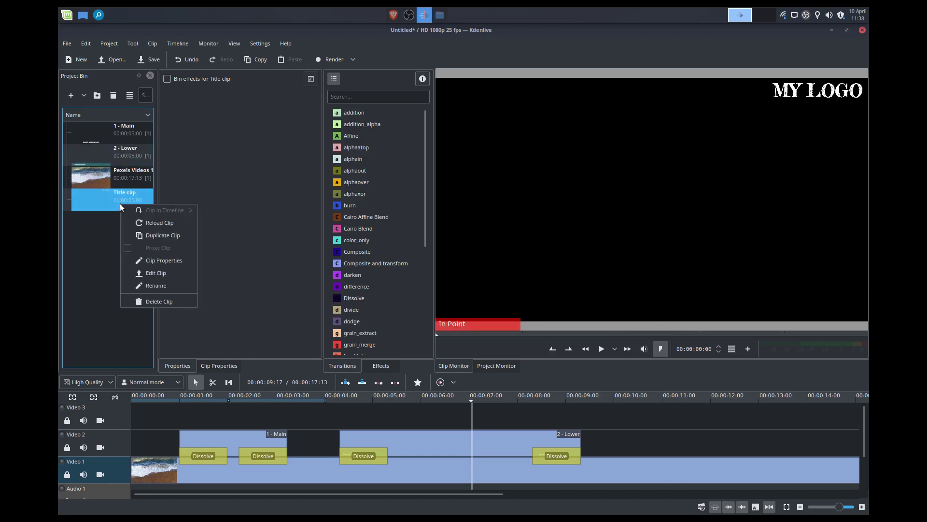
left_click(152, 287)
type("3")
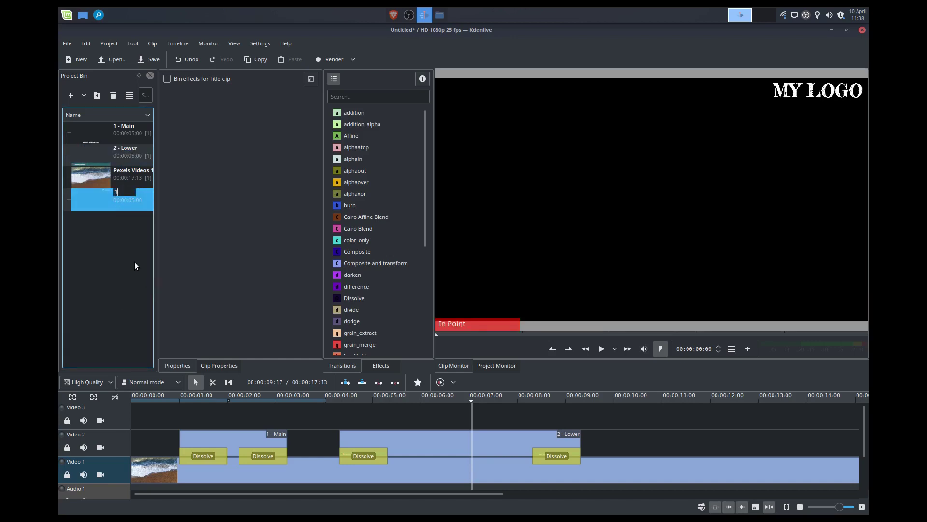
type(" - Logo")
key("Return")
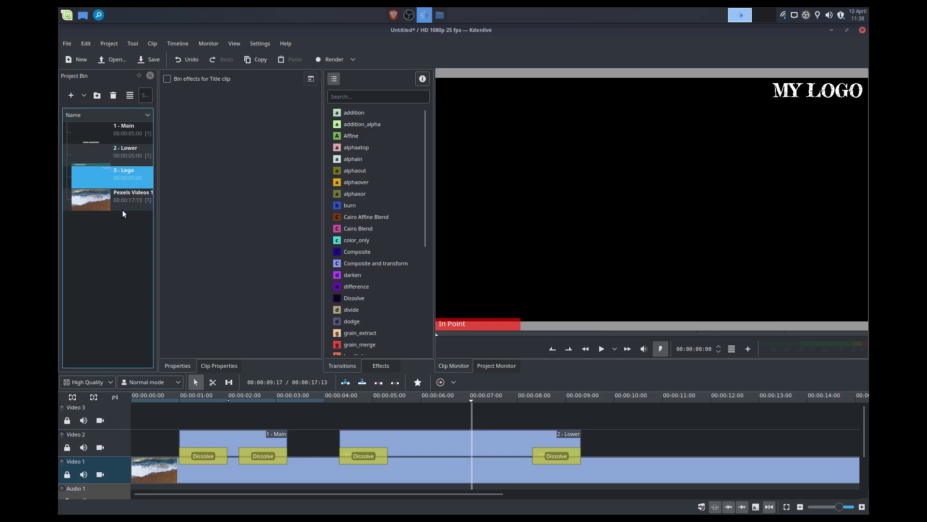
- Place 3 - Logo on Video 3 from 0:00, stretch it to the video's end, and preview
left_click_drag(123, 172, 280, 414)
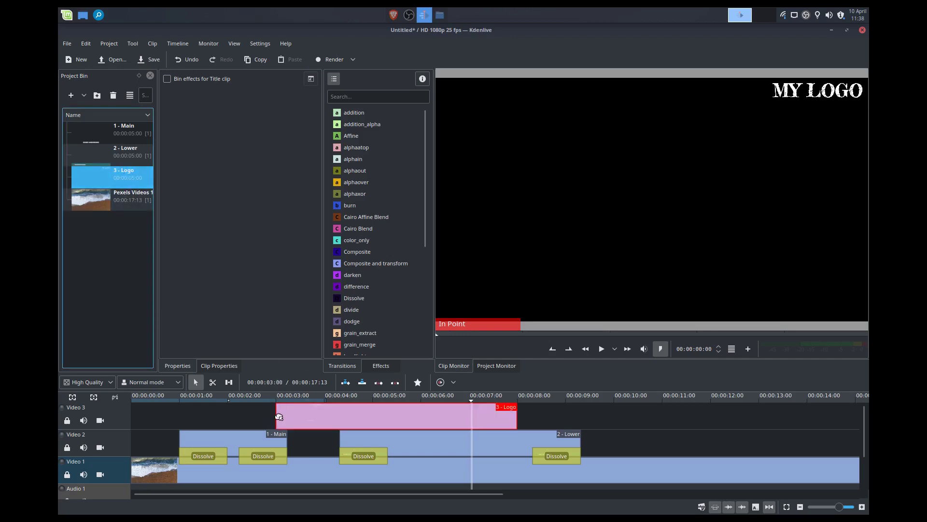
left_click_drag(345, 416, 197, 421)
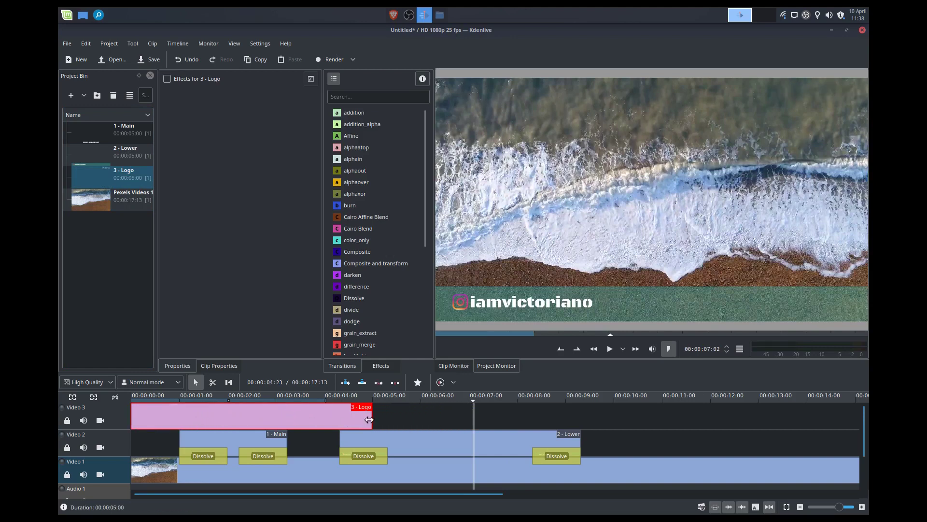
left_click_drag(371, 416, 861, 417)
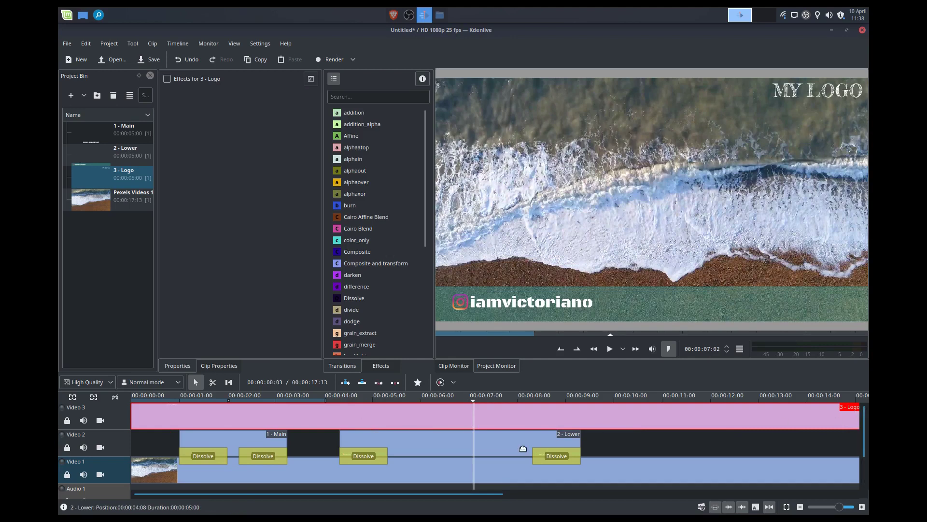
left_click_drag(471, 399, 103, 401)
key("space")
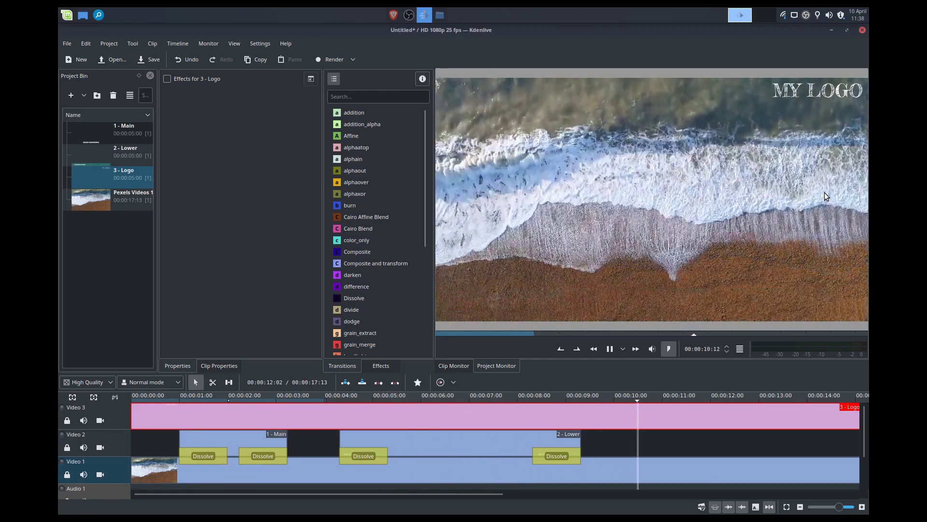
key("space")
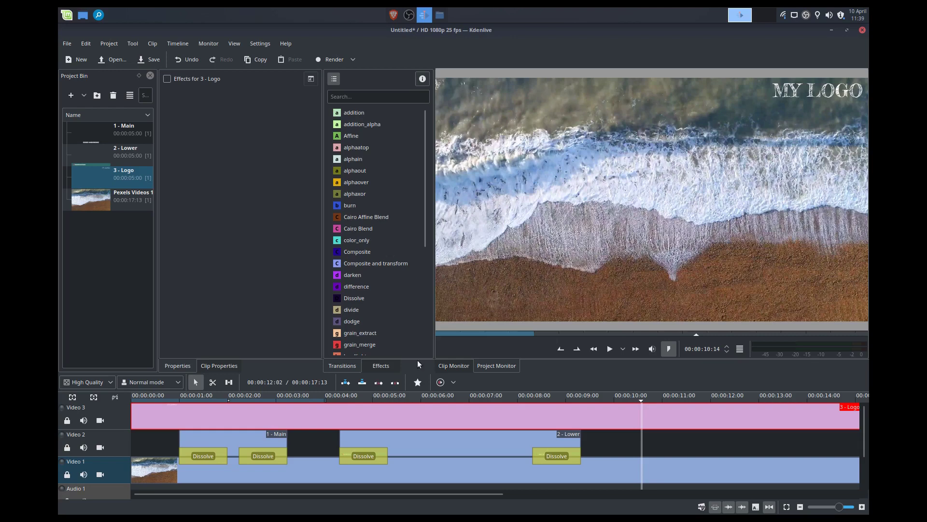
left_click(328, 441)
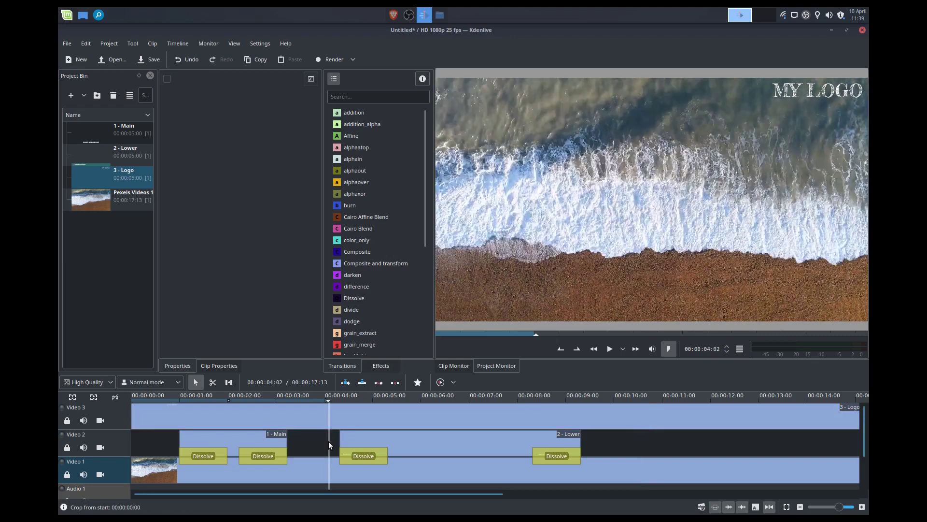
key("space")
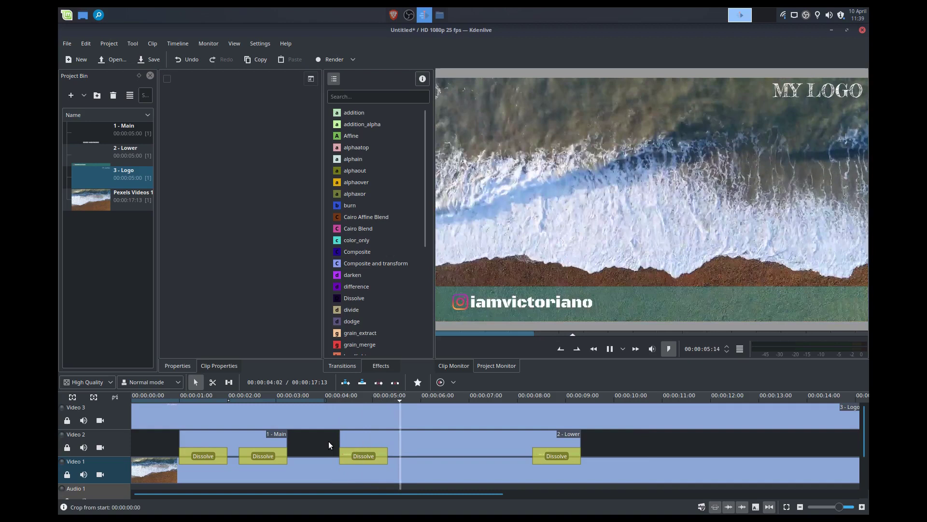
key("space")
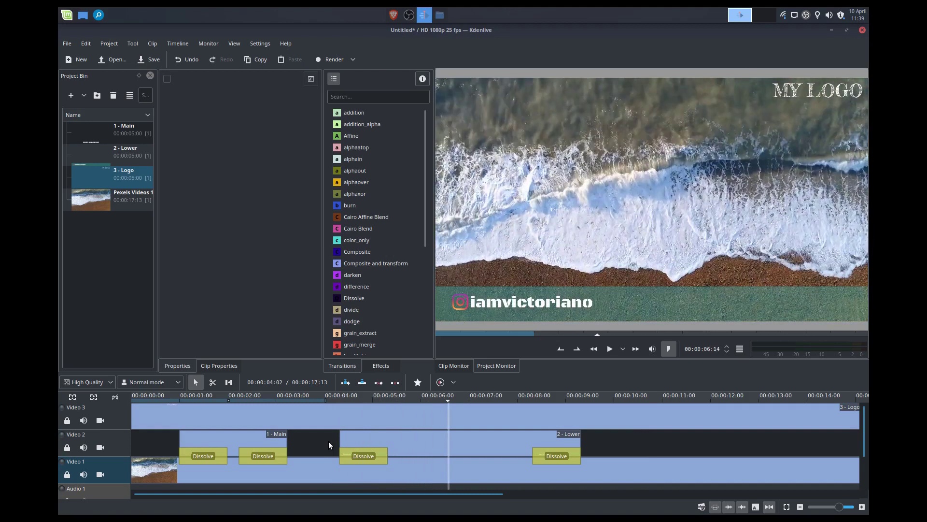